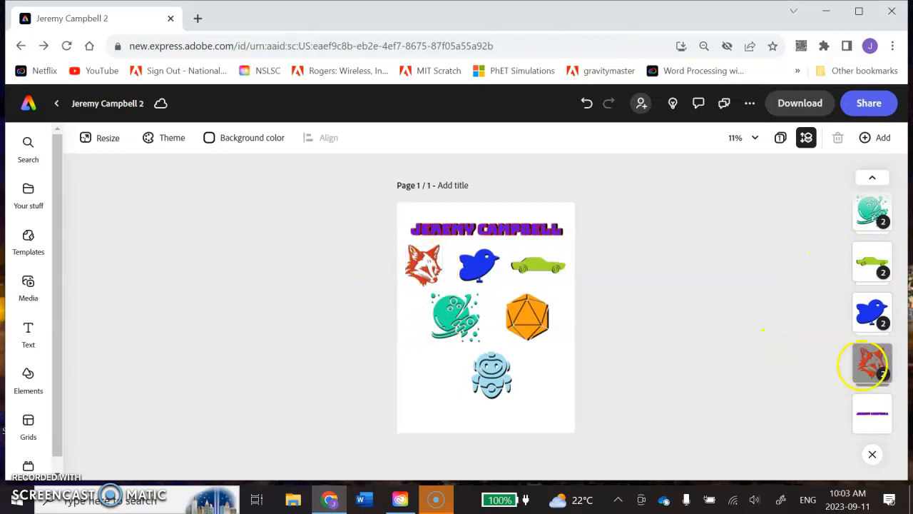
Inspect the colored and black layers inside the fox group and the robot group
click(872, 364)
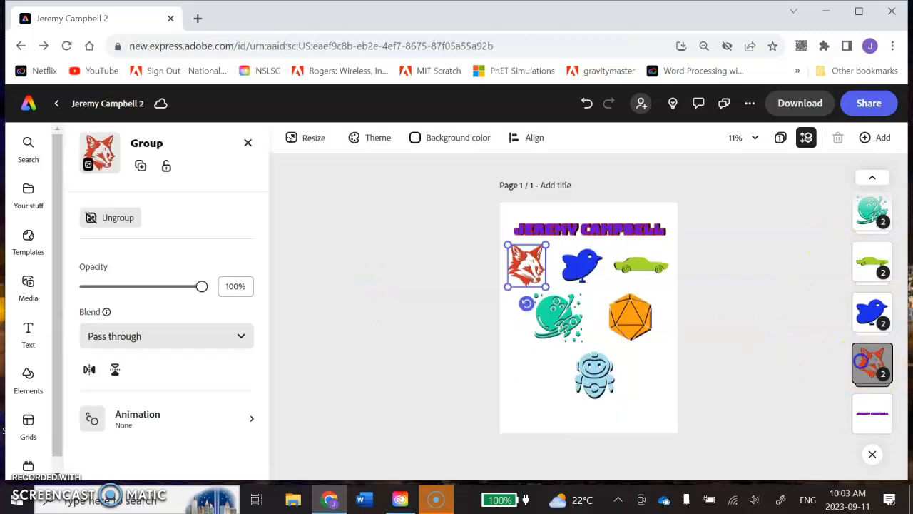
click(861, 361)
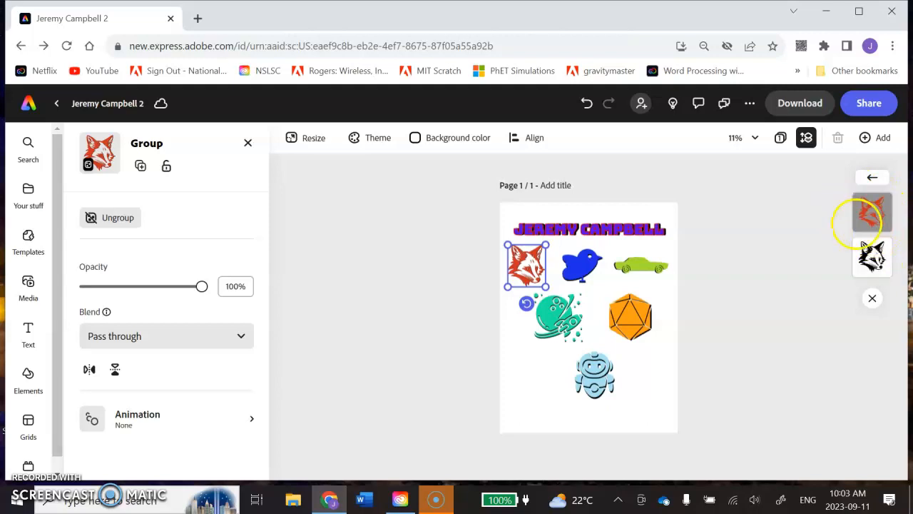
click(776, 257)
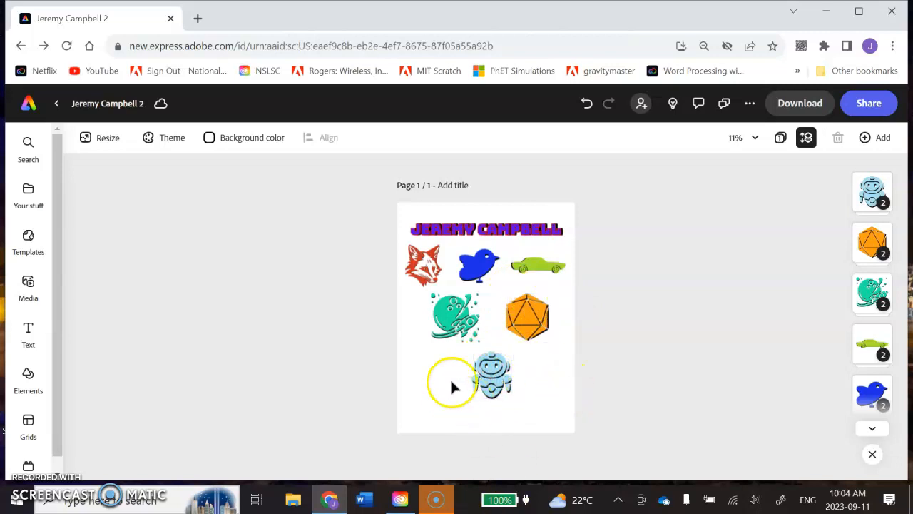
click(872, 193)
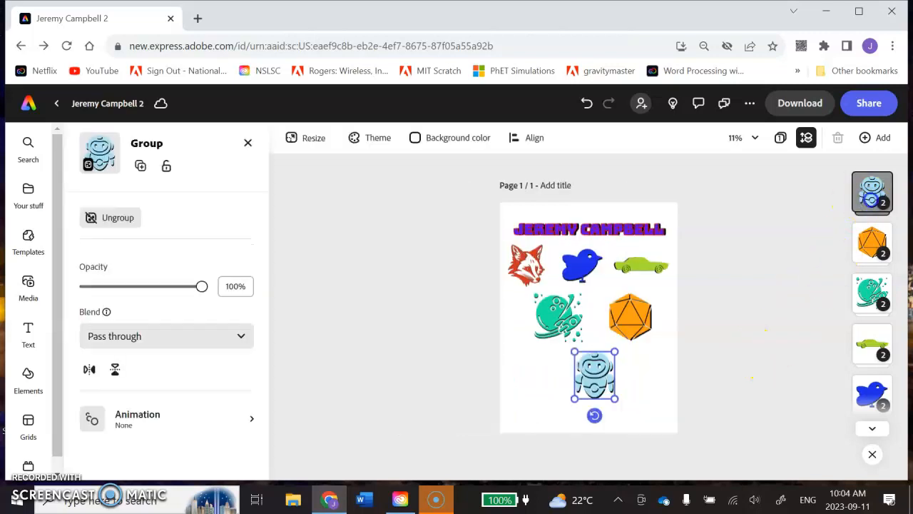
click(871, 200)
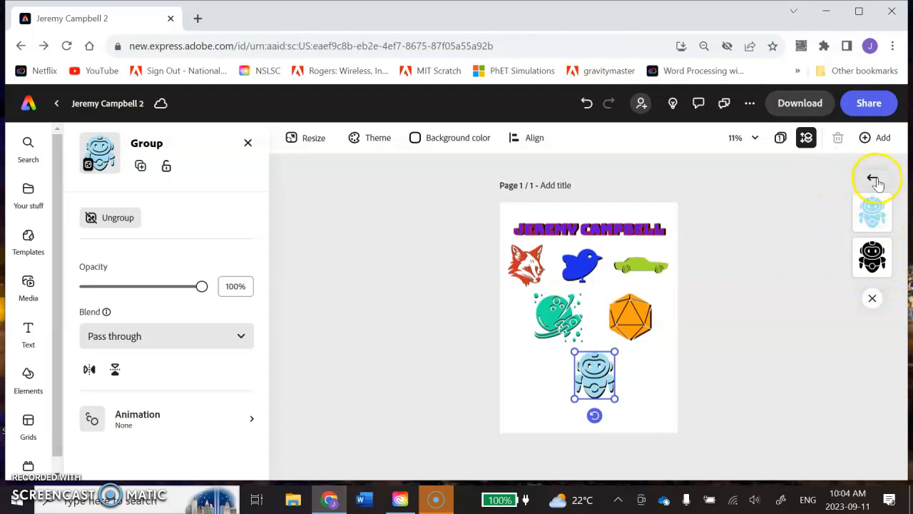
click(873, 179)
click(826, 194)
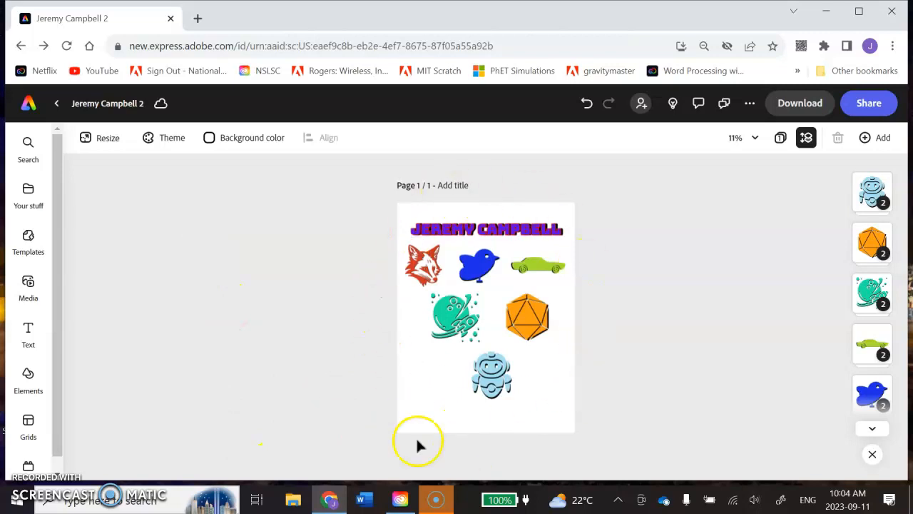
Move the green car group from beside the bird to the page's lower left, next to the robot
click(539, 264)
click(640, 266)
mouse_move(645, 267)
mouse_down()
mouse_move(671, 254)
mouse_move(604, 283)
mouse_move(563, 383)
mouse_move(580, 286)
mouse_move(631, 344)
mouse_move(621, 277)
mouse_move(642, 256)
mouse_up()
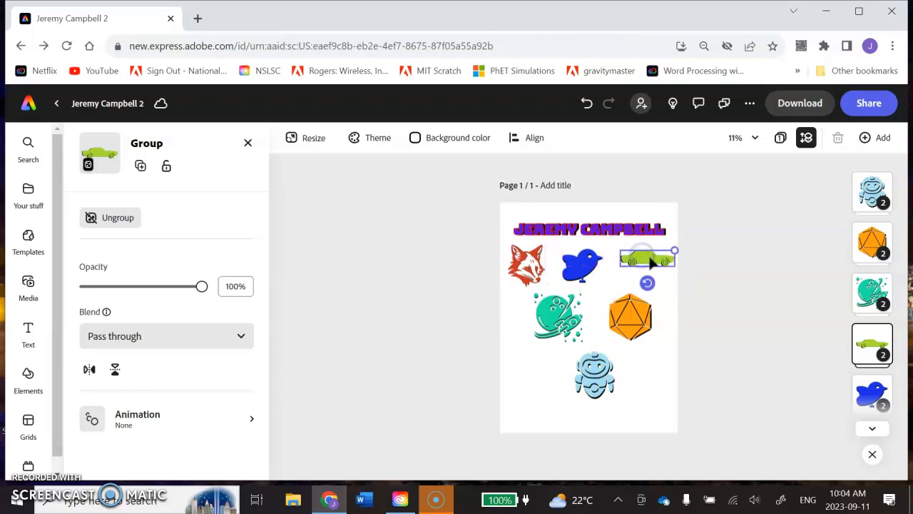
scroll(660, 264, up, 2)
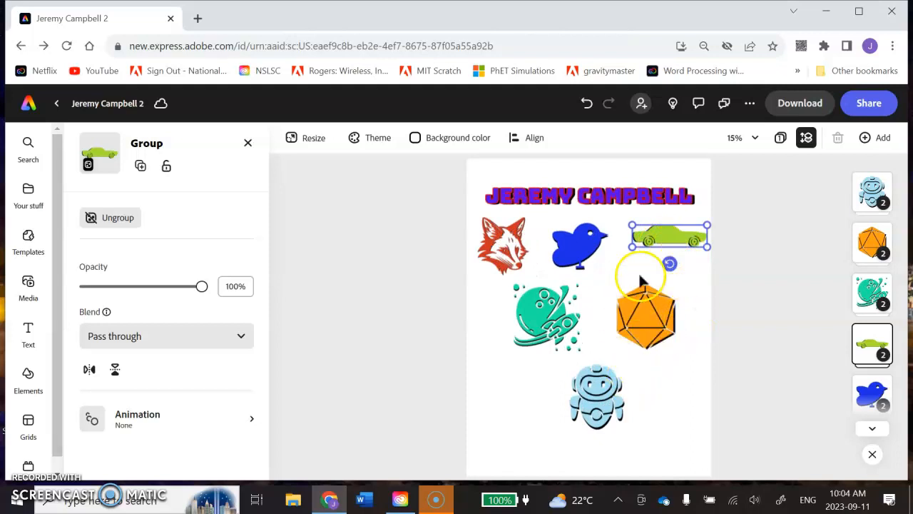
scroll(678, 243, up, 1)
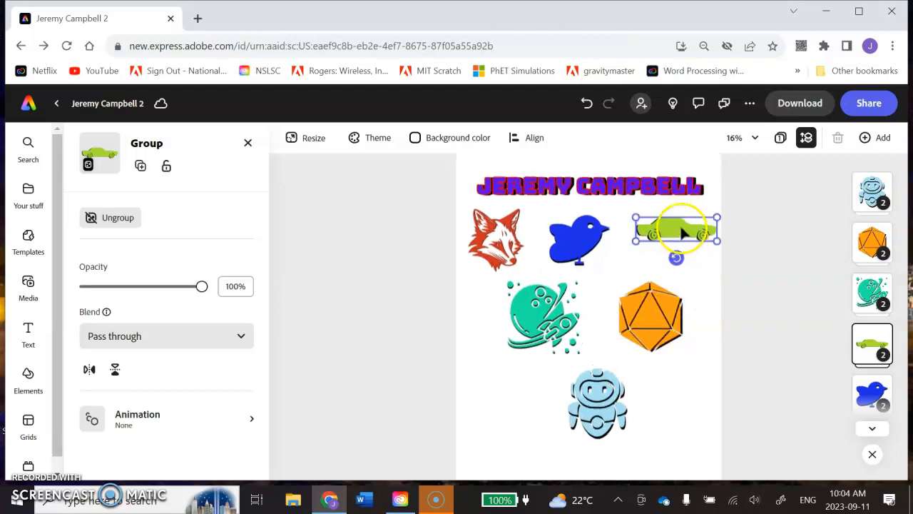
drag(676, 231, 511, 425)
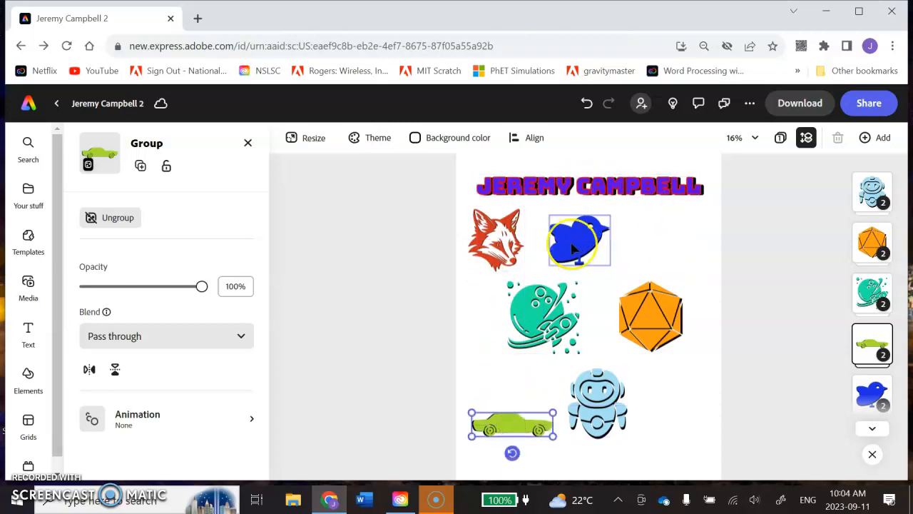
scroll(681, 305, down, 1)
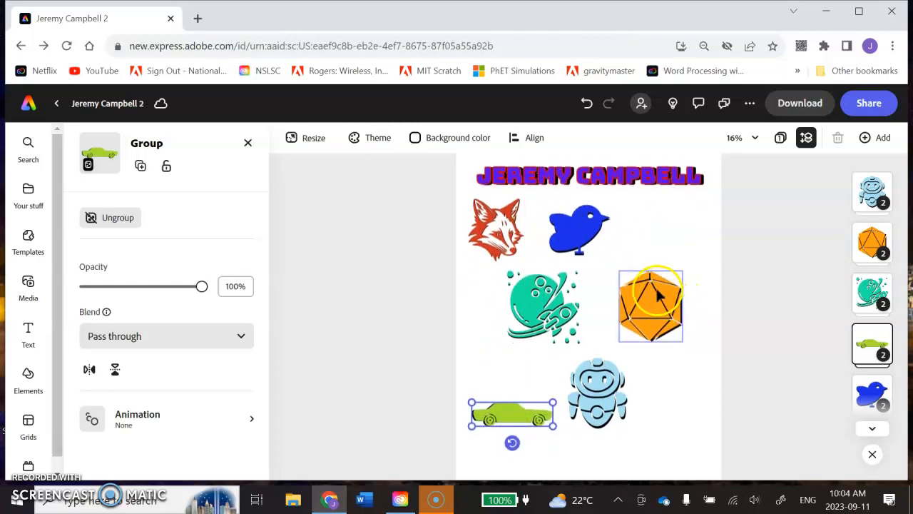
scroll(656, 291, down, 2)
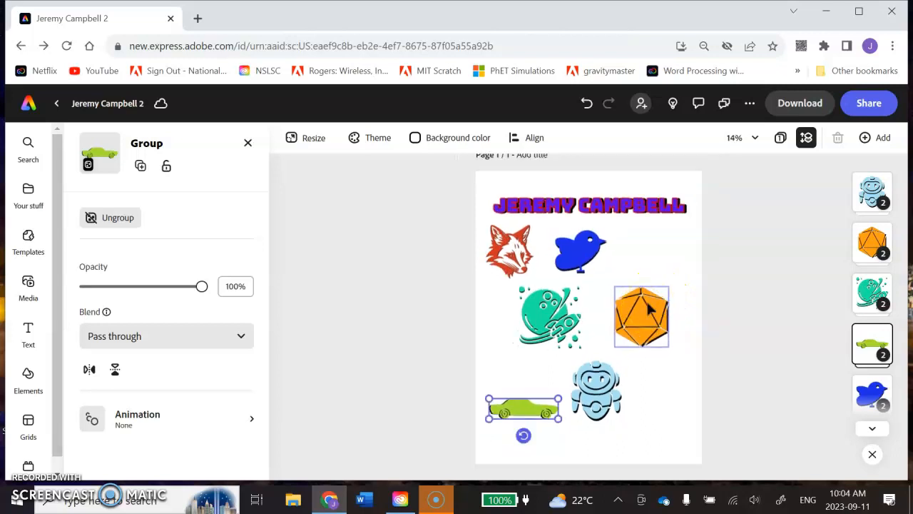
Scale the orange die group down slightly so its top edge lines up with the planet graphic
click(547, 312)
mouse_move(581, 287)
mouse_down()
mouse_move(602, 265)
mouse_move(624, 273)
mouse_move(614, 266)
mouse_move(573, 299)
mouse_move(594, 291)
mouse_move(585, 291)
mouse_up()
click(649, 242)
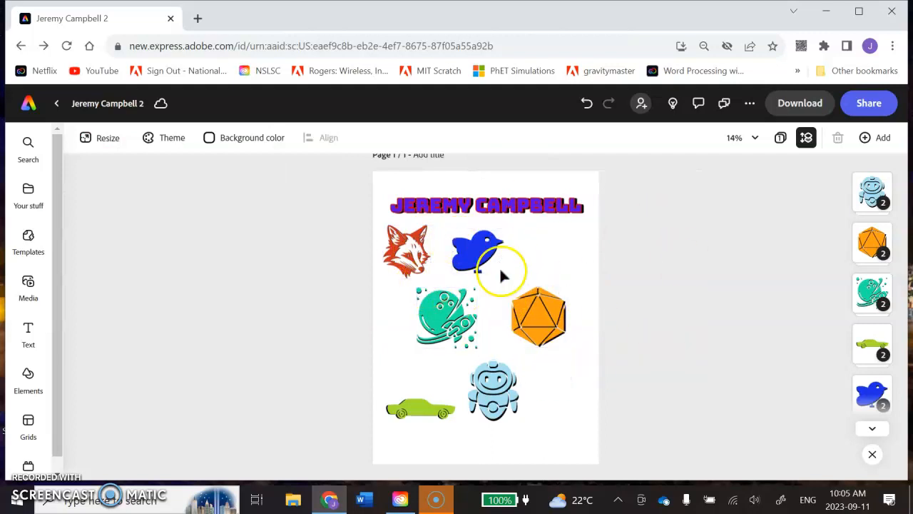
click(551, 319)
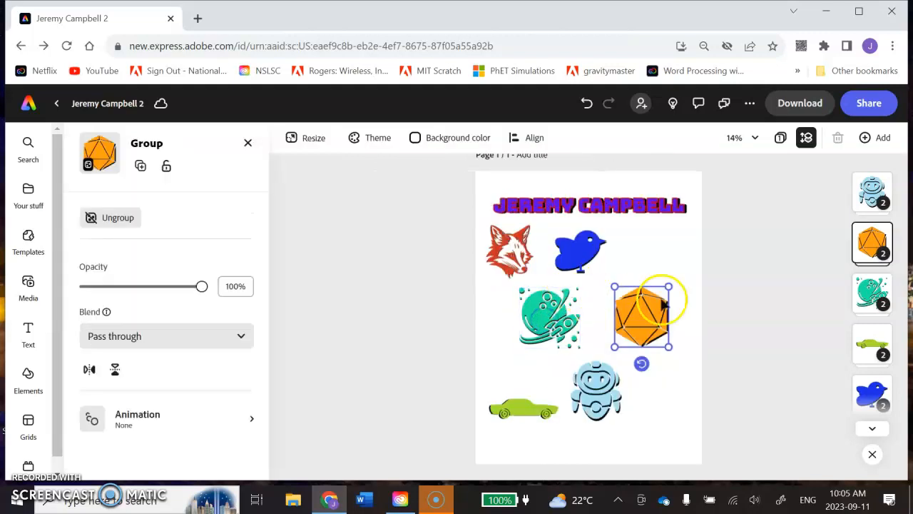
drag(669, 287, 667, 289)
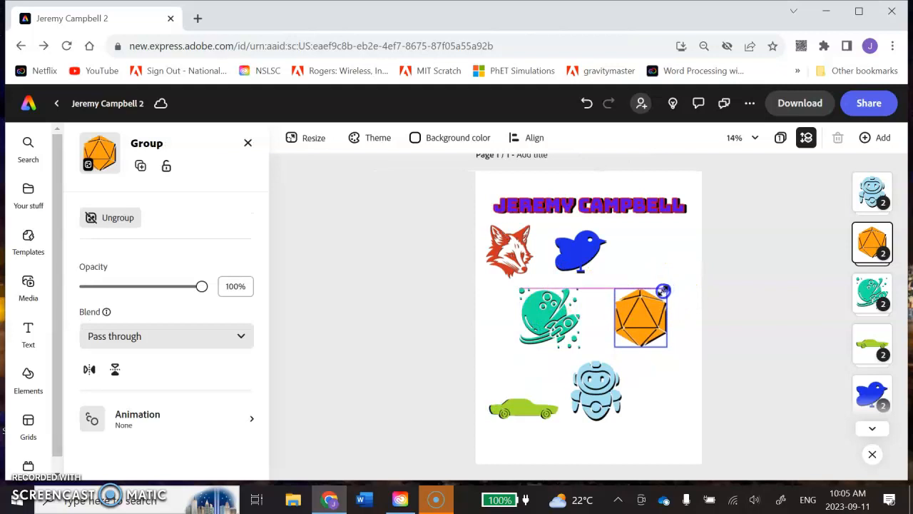
click(680, 404)
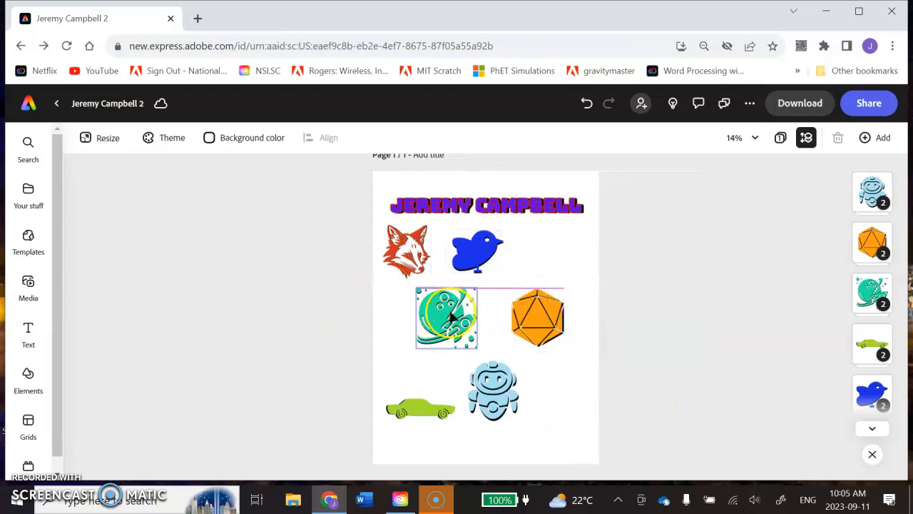
Arrange the bird and orange die in a right-hand column and align the planet beneath the fox with equal vertical spacing
drag(488, 265, 670, 248)
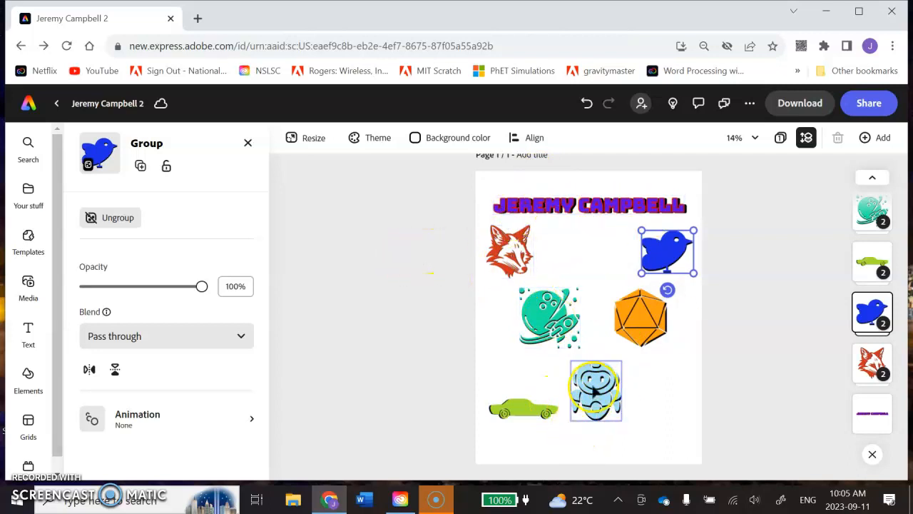
drag(548, 318, 518, 328)
drag(633, 314, 653, 326)
drag(555, 322, 524, 305)
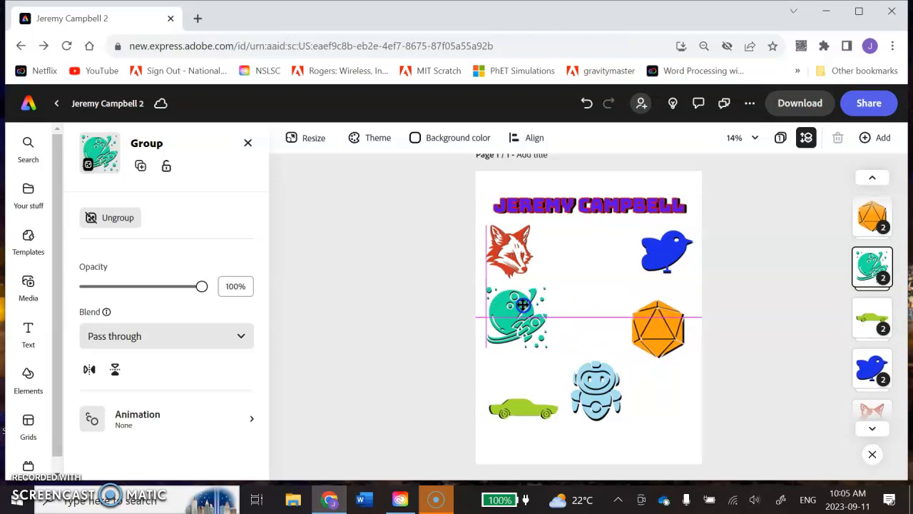
drag(523, 307, 523, 309)
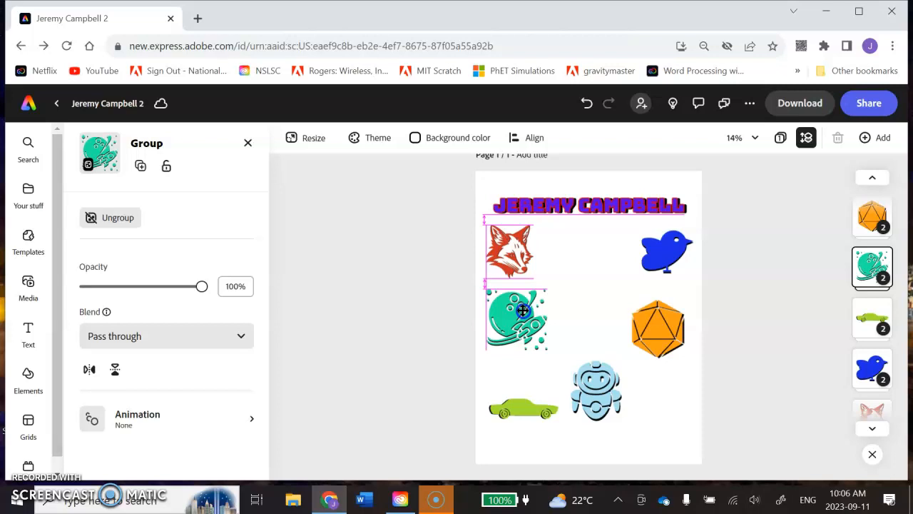
click(603, 290)
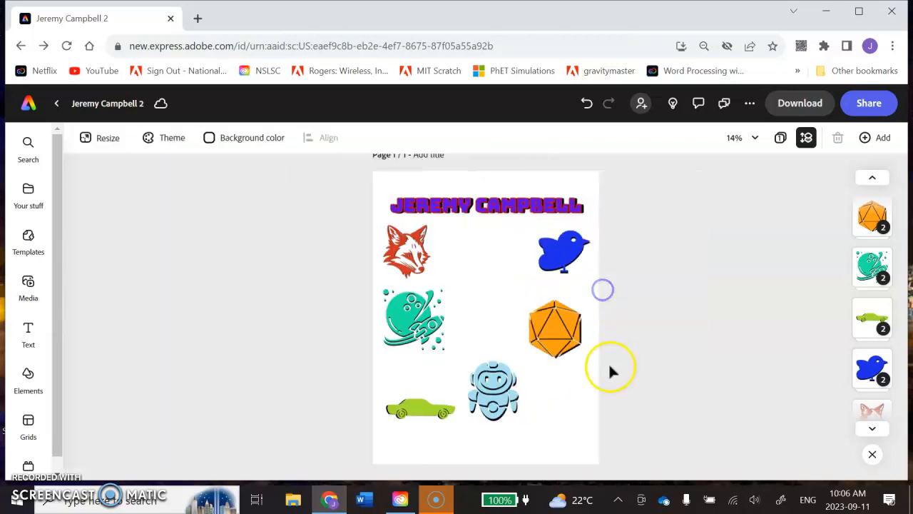
Align the bird with the fox's top, and set the die level with the planet and flush with the title's right end
click(564, 250)
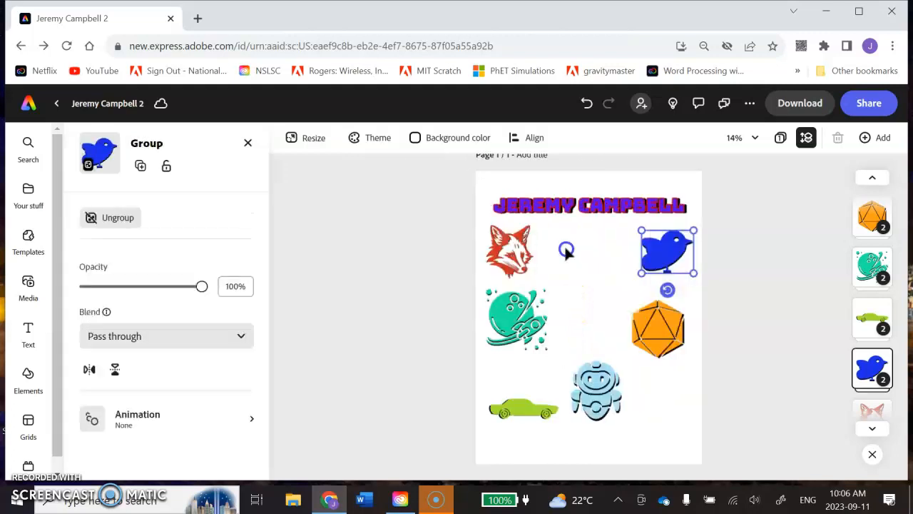
mouse_move(663, 242)
mouse_down()
mouse_move(635, 242)
mouse_move(659, 239)
mouse_up()
mouse_move(657, 330)
mouse_down()
mouse_move(660, 311)
mouse_move(661, 319)
mouse_up()
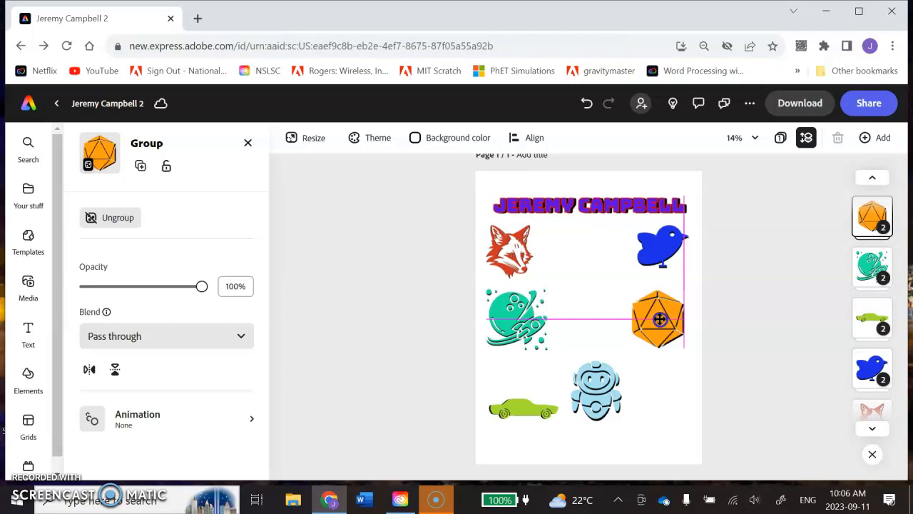
click(669, 428)
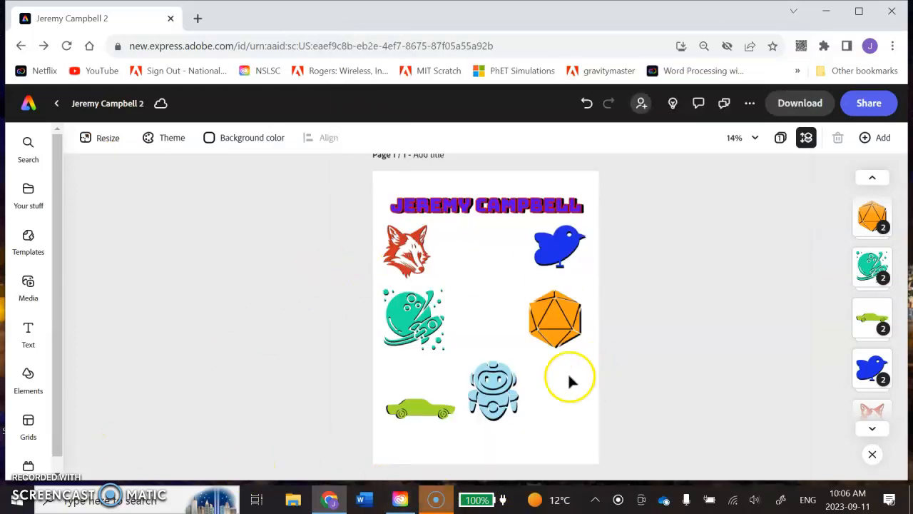
Center the robot horizontally on the page between the two columns, with its top edge level with the fox's vertical middle
drag(486, 412, 585, 298)
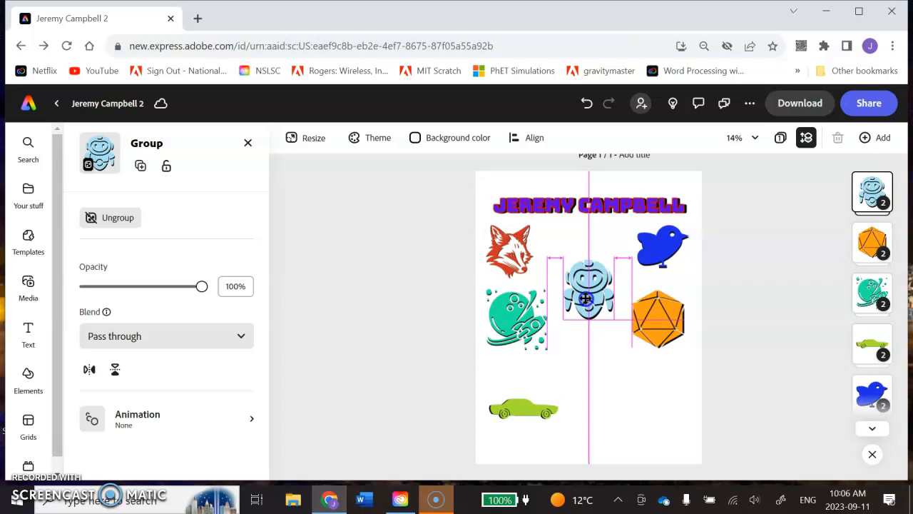
drag(586, 299, 586, 297)
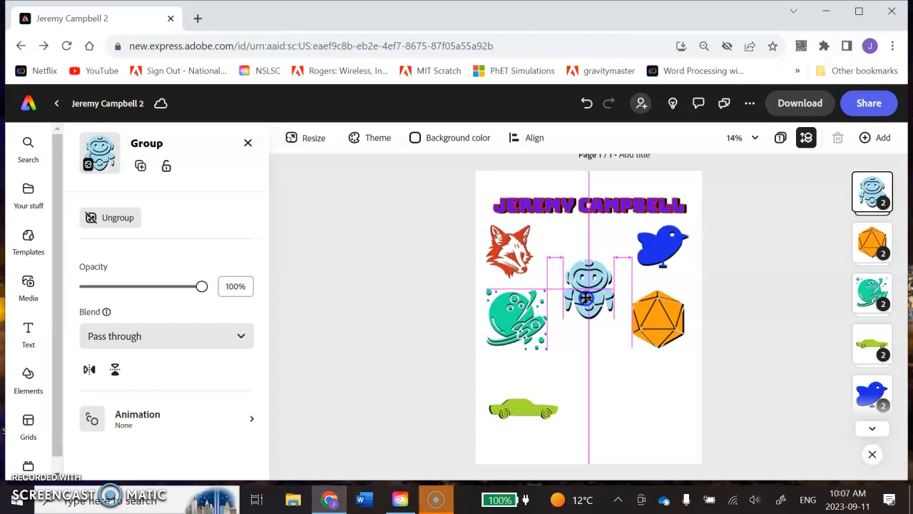
drag(586, 298, 588, 351)
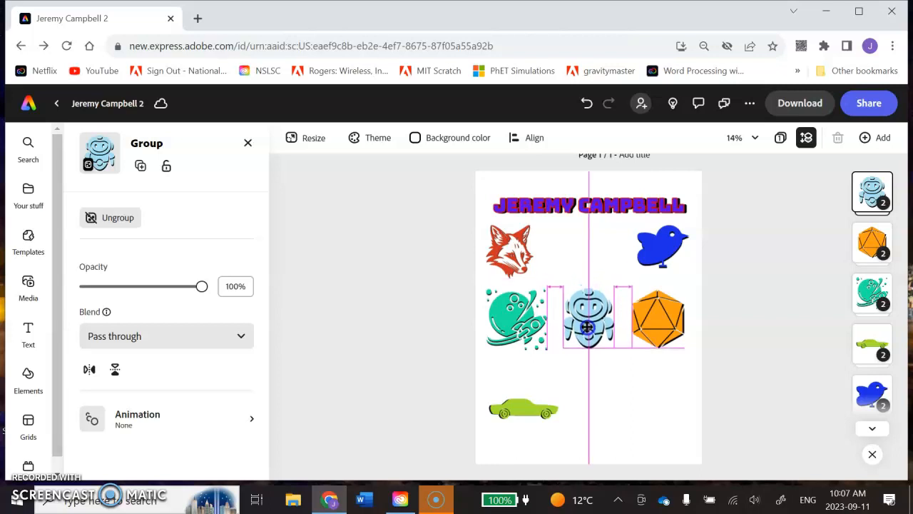
drag(587, 334, 588, 346)
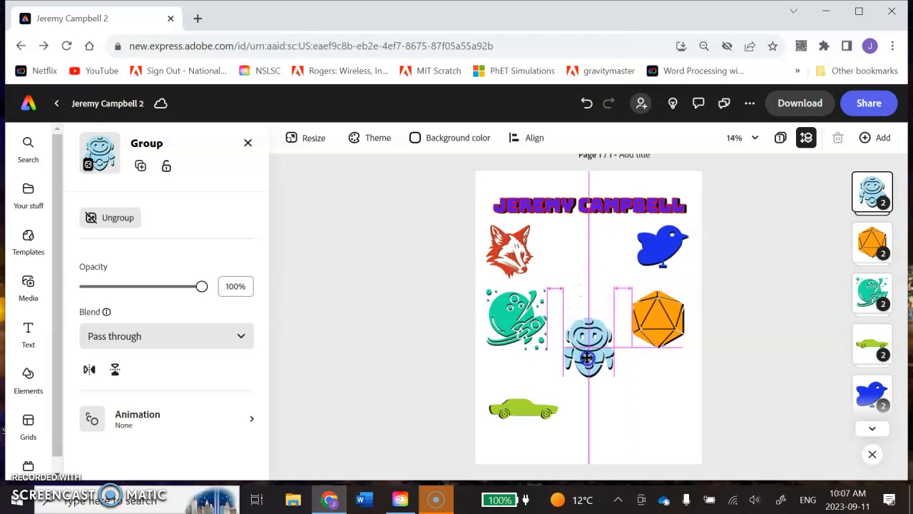
drag(587, 341, 585, 339)
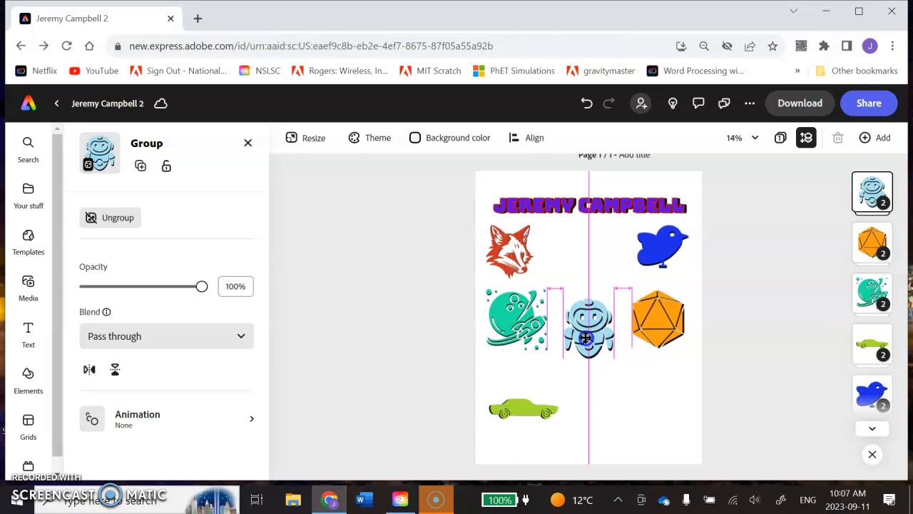
drag(585, 336, 585, 292)
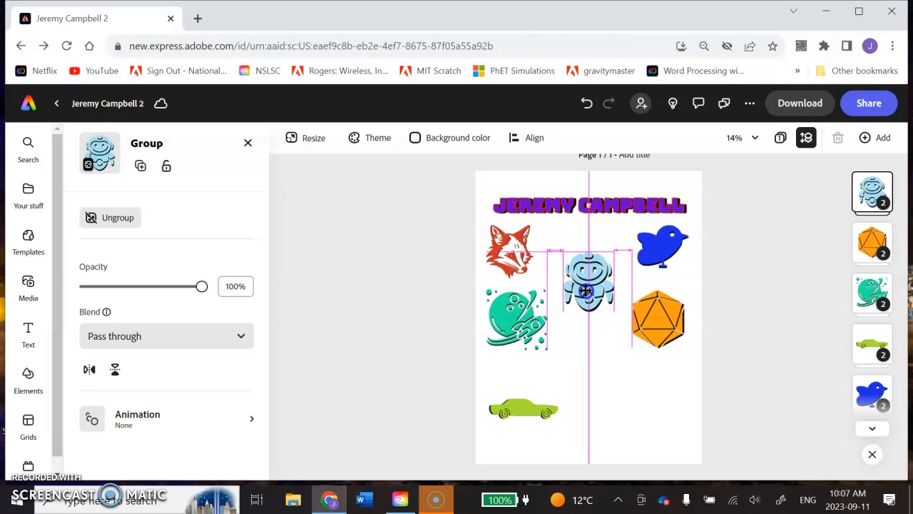
drag(585, 291, 585, 289)
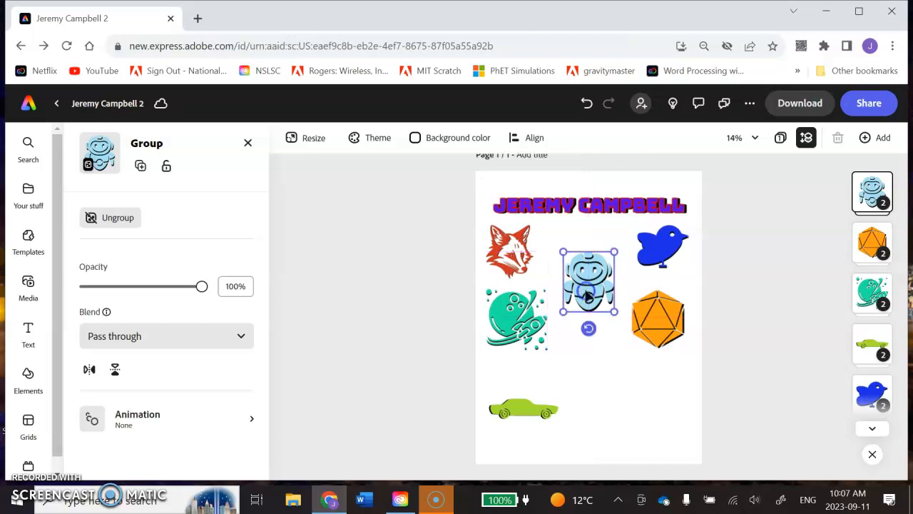
click(660, 427)
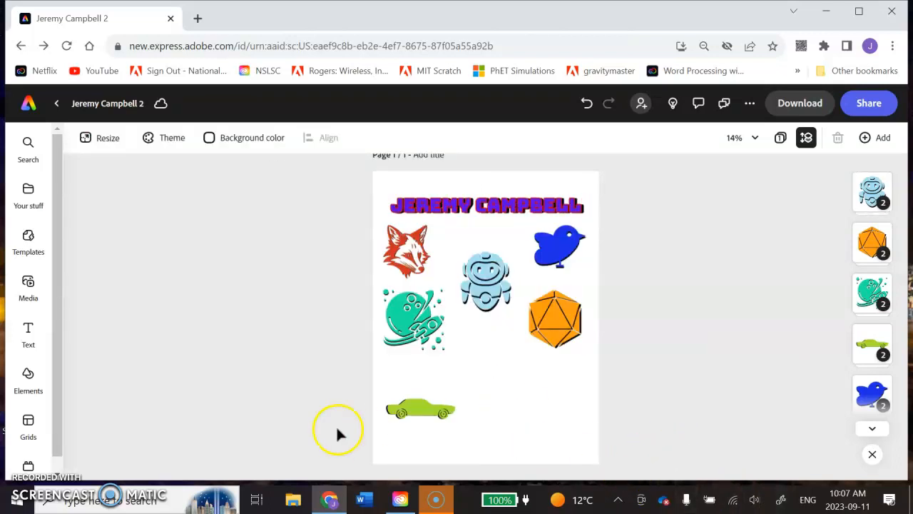
Center the green car on the page below the robot and undo the last resizing of the orange die
drag(418, 414, 536, 402)
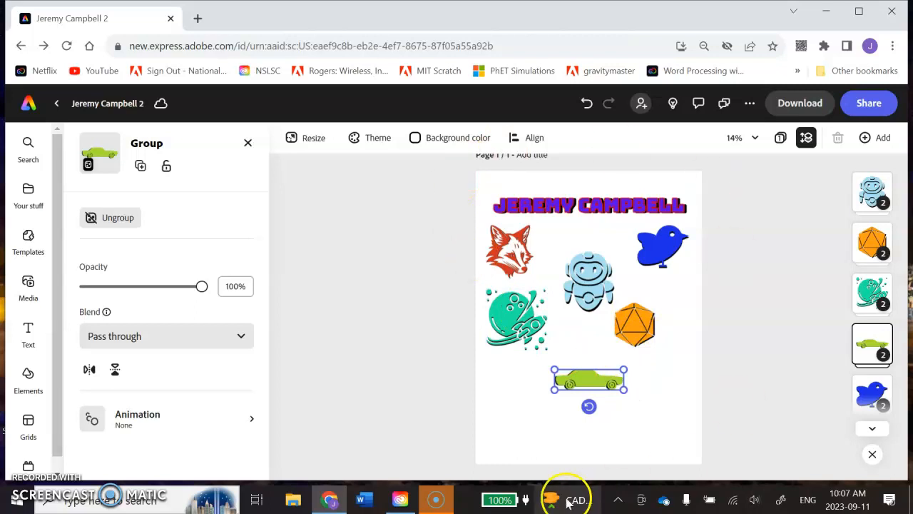
click(587, 105)
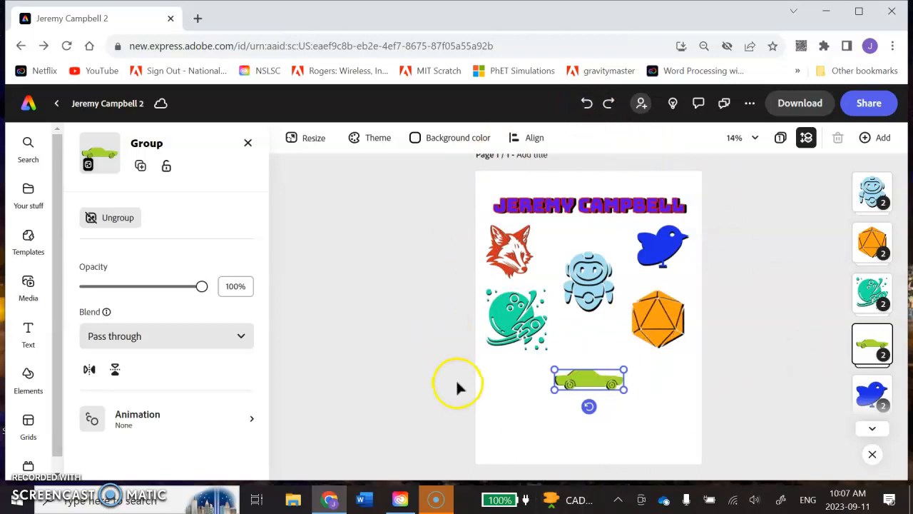
click(405, 383)
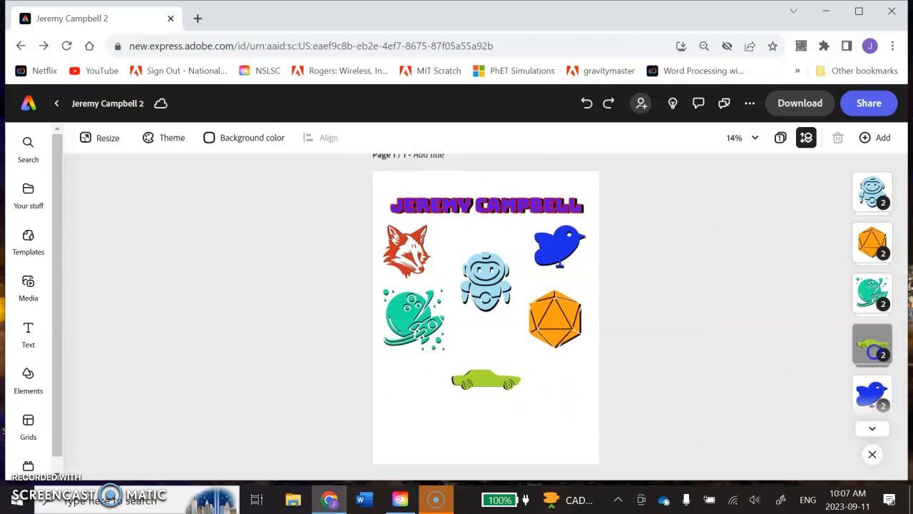
Enlarge the green car proportionally and center it near the bottom of the page
click(872, 346)
drag(625, 392, 652, 397)
drag(603, 384, 592, 388)
drag(638, 405, 657, 414)
drag(603, 391, 592, 418)
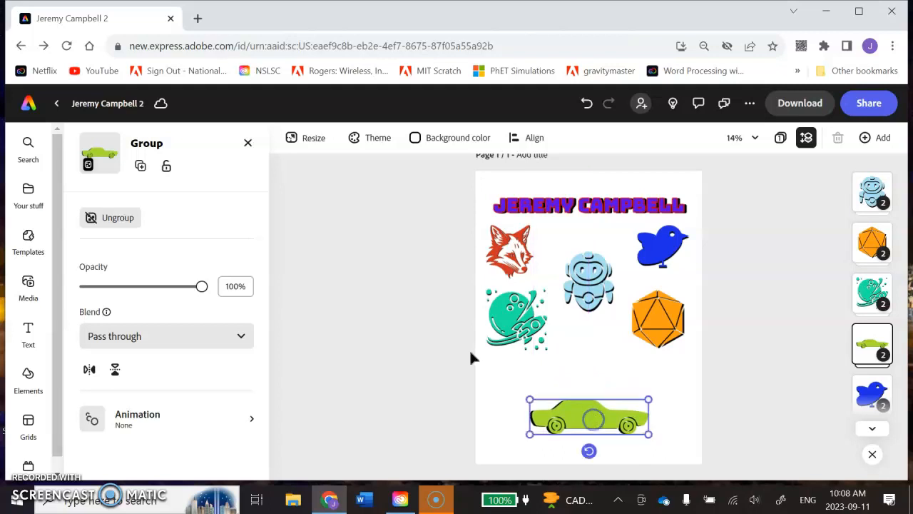
Deselect the car, then select the name title and review its text formatting options
click(426, 330)
scroll(543, 307, down, 1)
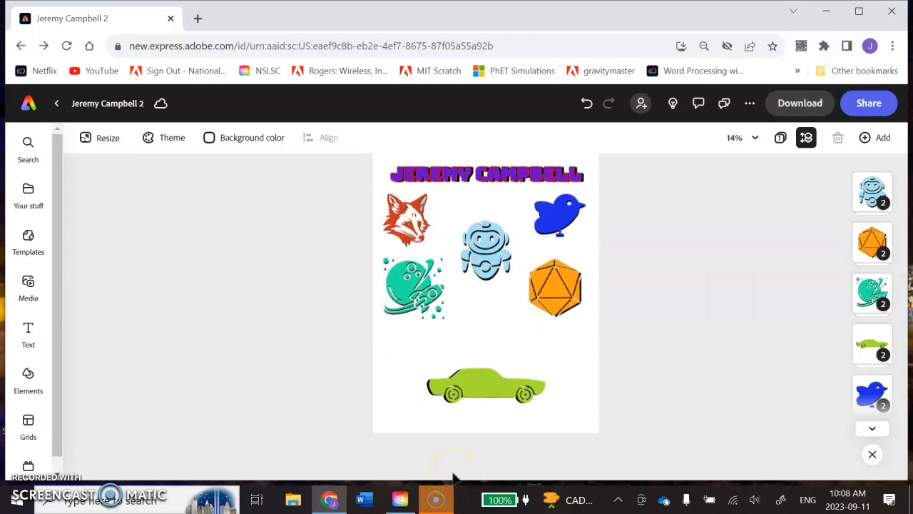
scroll(428, 300, up, 1)
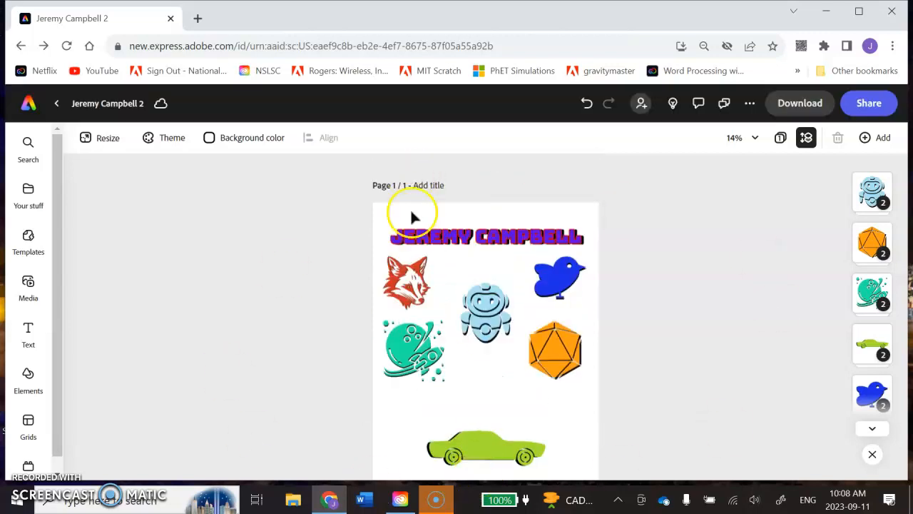
click(872, 429)
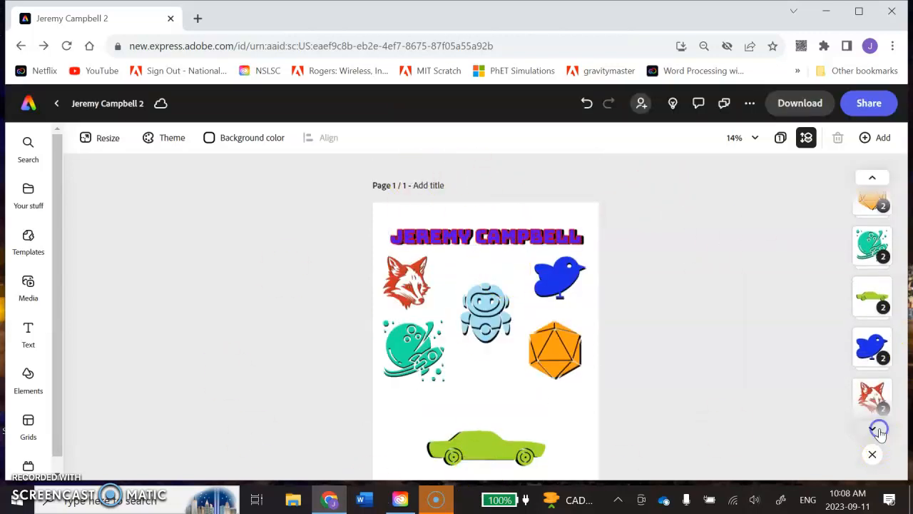
click(879, 433)
click(471, 250)
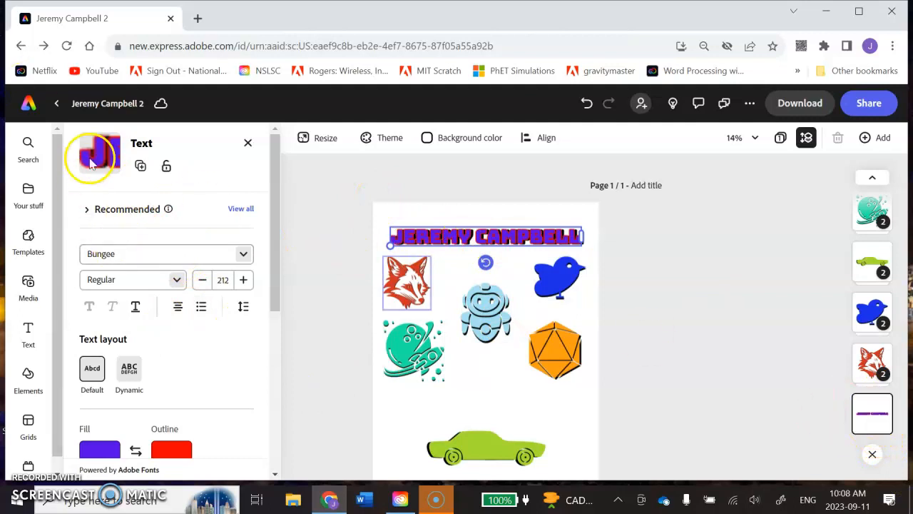
drag(271, 177, 266, 251)
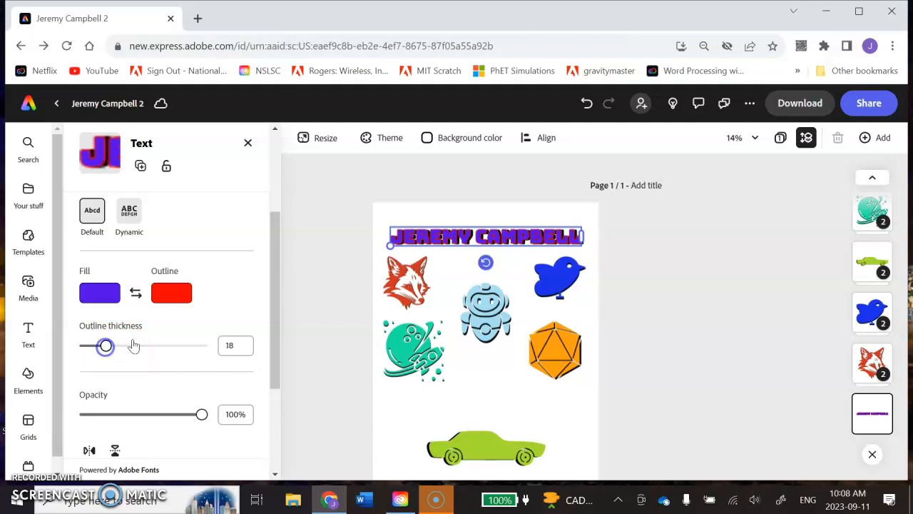
scroll(134, 345, down, 3)
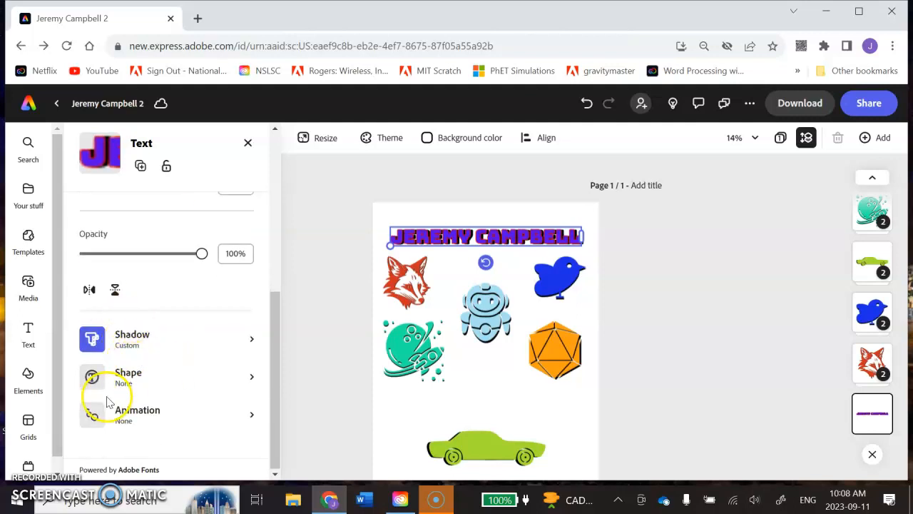
Try a background shape on the title, browse the basic and decorative shapes, and reset the title to no shape
click(127, 374)
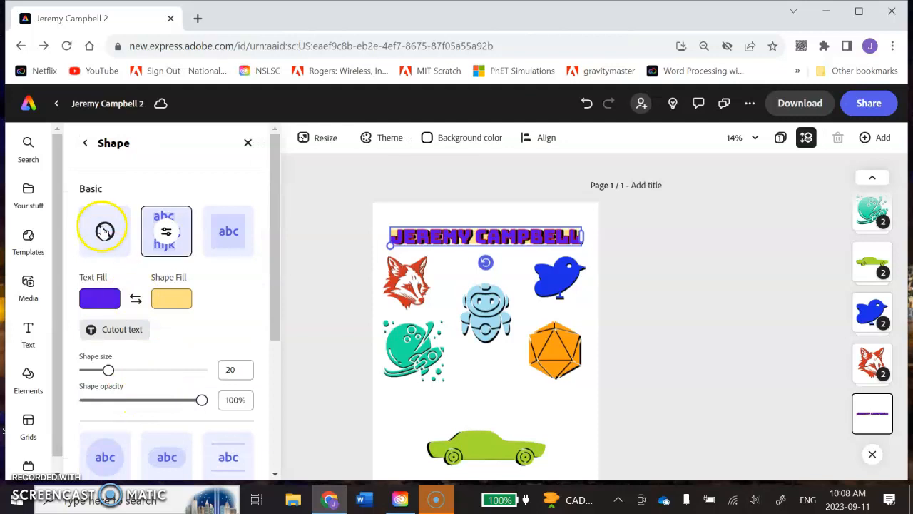
scroll(236, 400, down, 3)
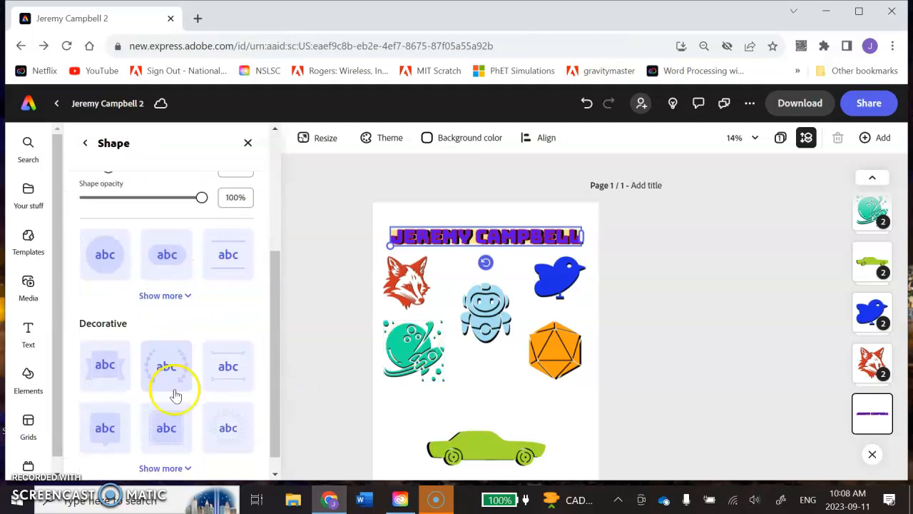
scroll(136, 393, down, 1)
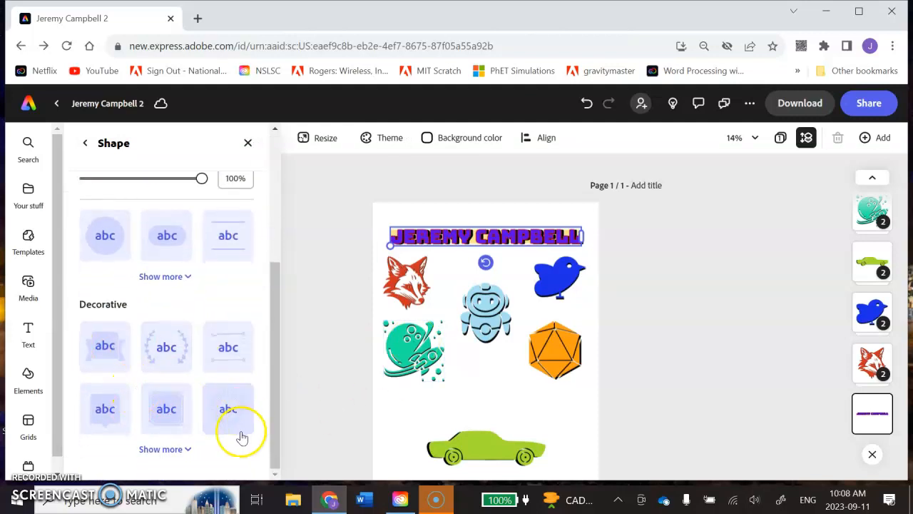
click(174, 450)
scroll(189, 367, down, 2)
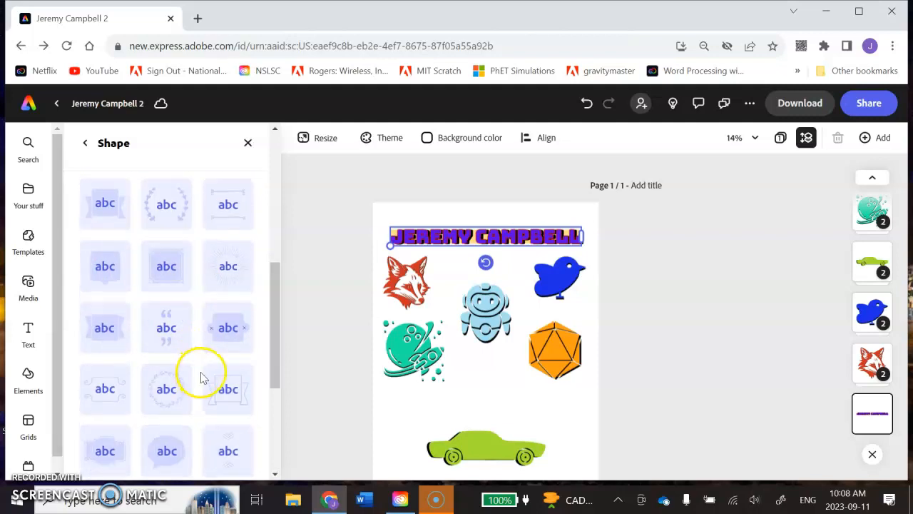
scroll(200, 377, down, 3)
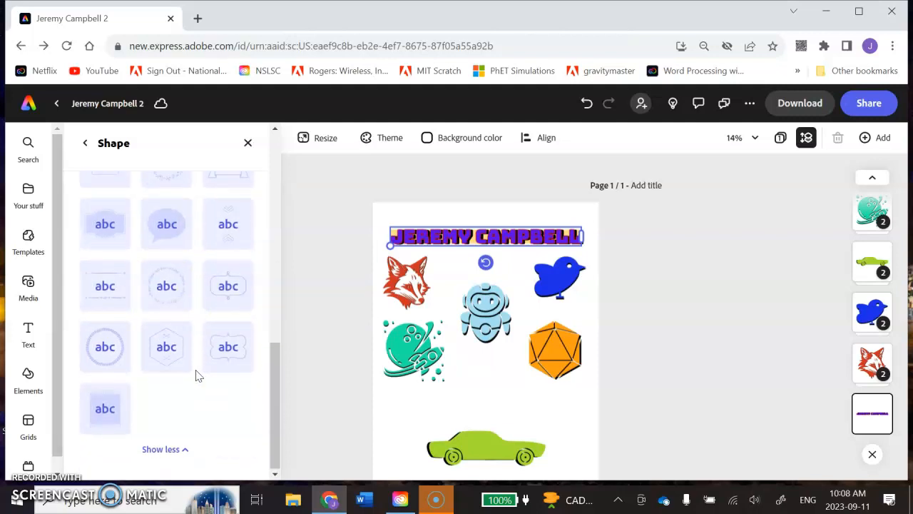
scroll(197, 374, up, 10)
scroll(163, 418, down, 2)
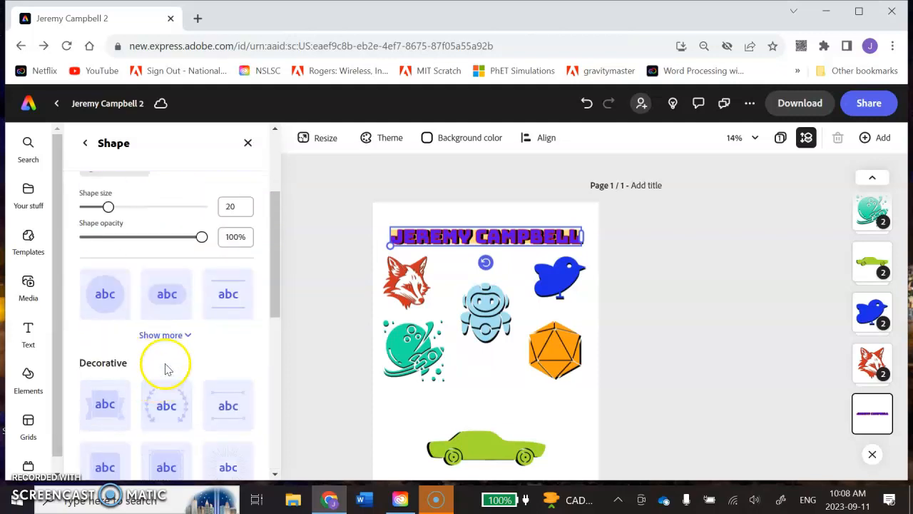
click(175, 334)
scroll(193, 275, up, 3)
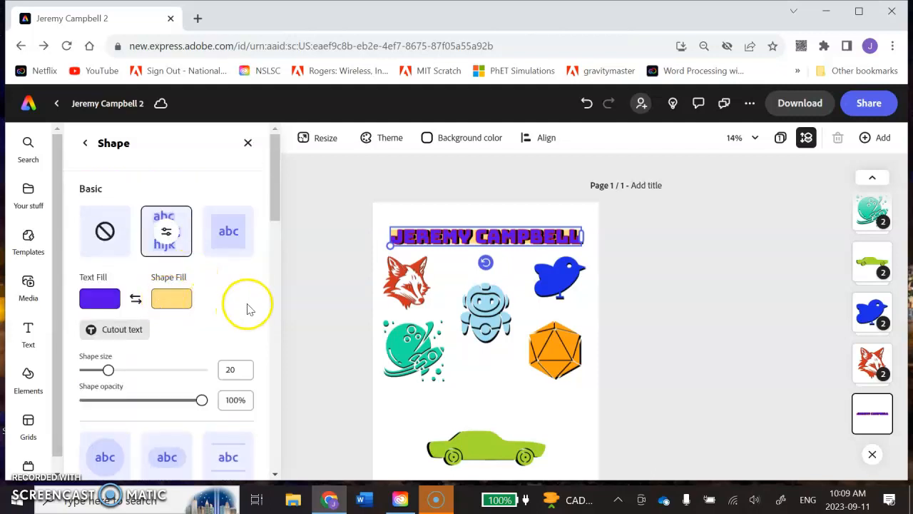
scroll(178, 388, down, 1)
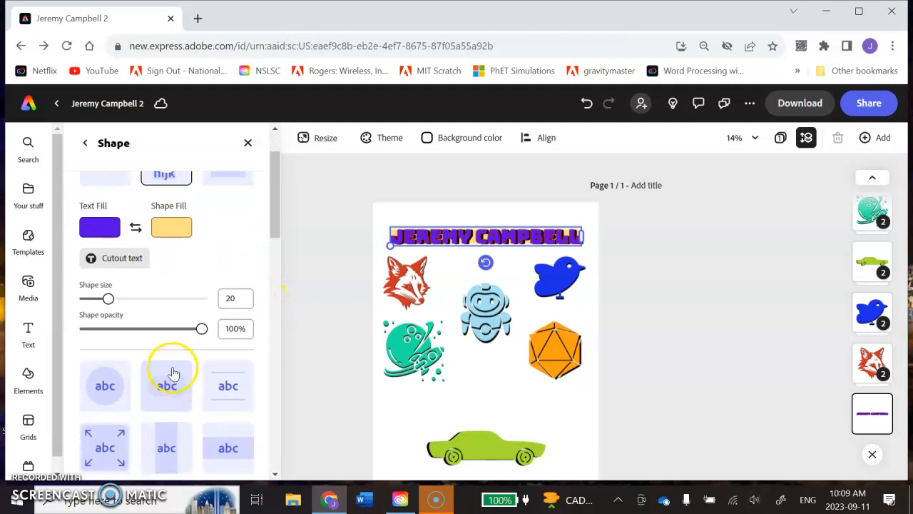
scroll(165, 235, up, 1)
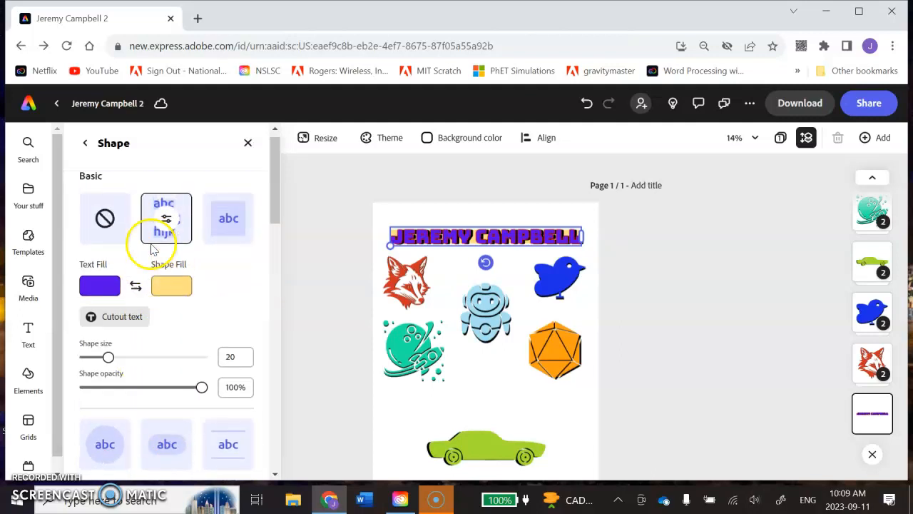
click(107, 235)
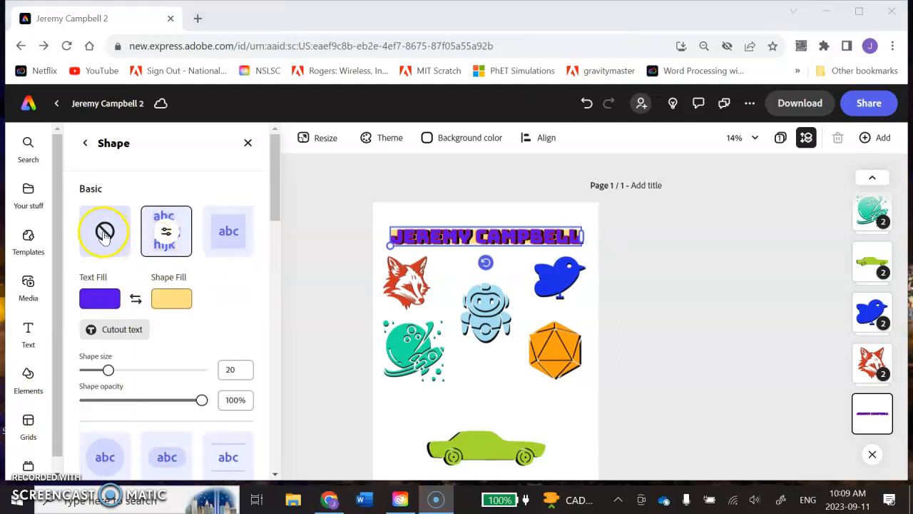
click(85, 142)
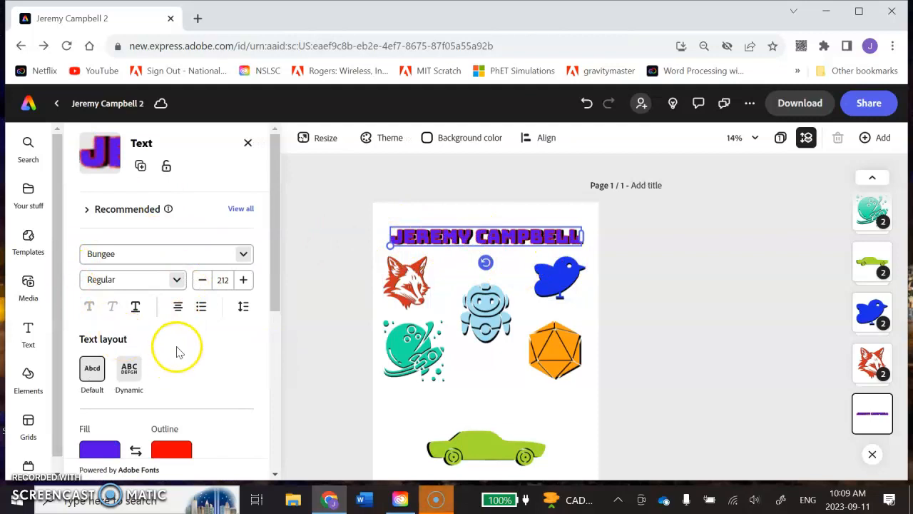
Set the title's fill to a custom teal green, about #0BE6B3, matching the planet graphic
scroll(142, 360, down, 2)
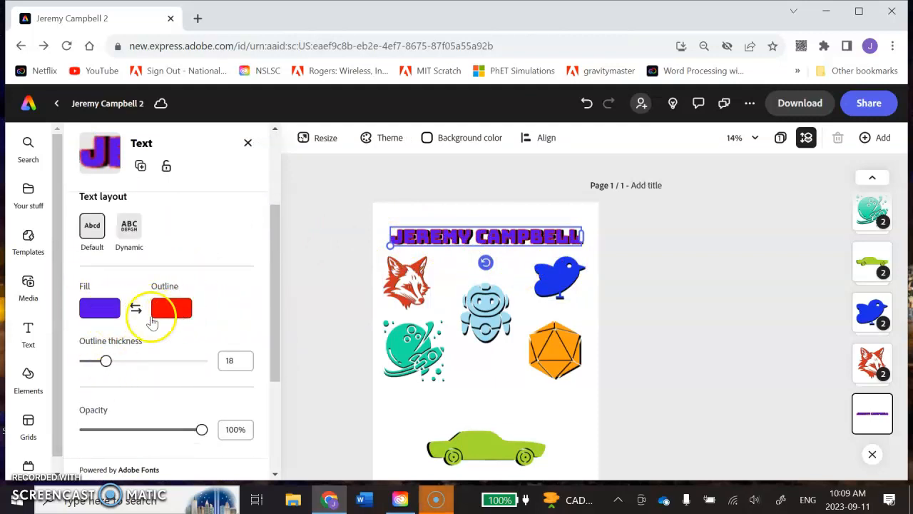
click(108, 314)
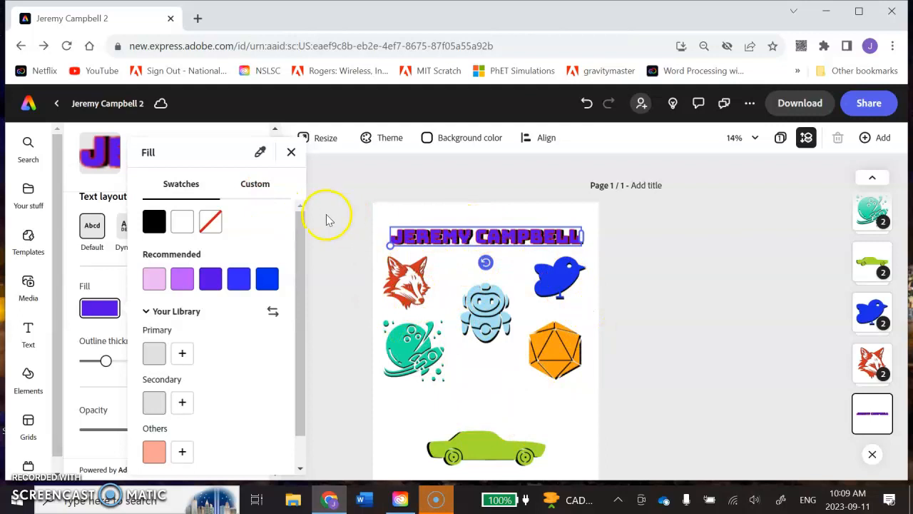
click(260, 184)
drag(241, 217, 205, 217)
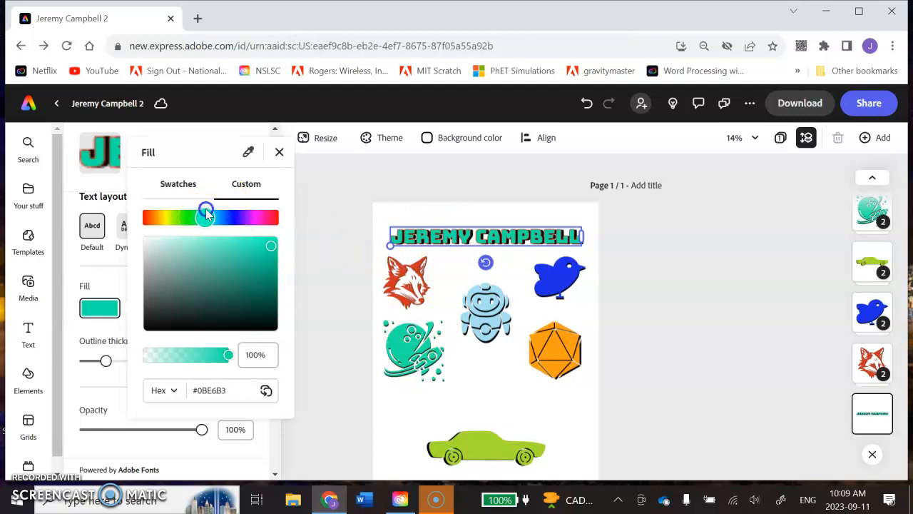
click(371, 205)
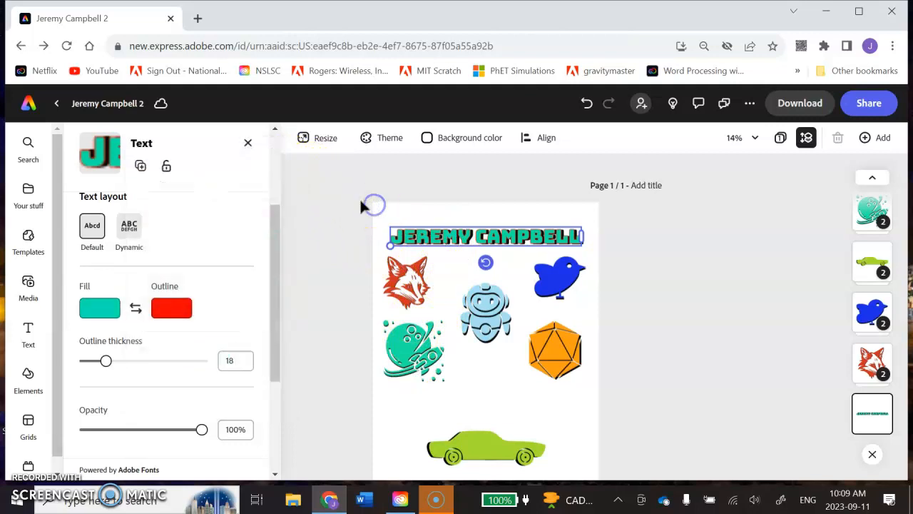
click(247, 143)
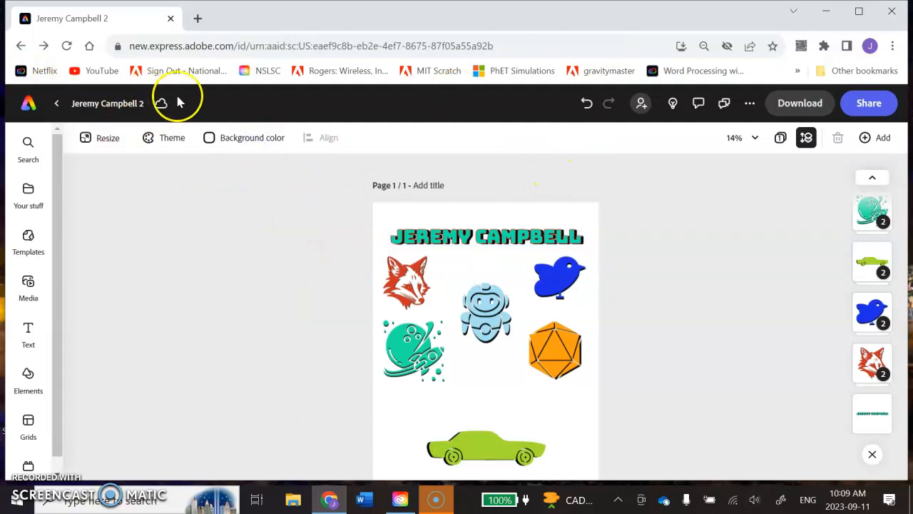
Clear the robot search from the background elements and browse the background categories down to Abstract and patterns
scroll(693, 362, down, 1)
scroll(684, 356, down, 1)
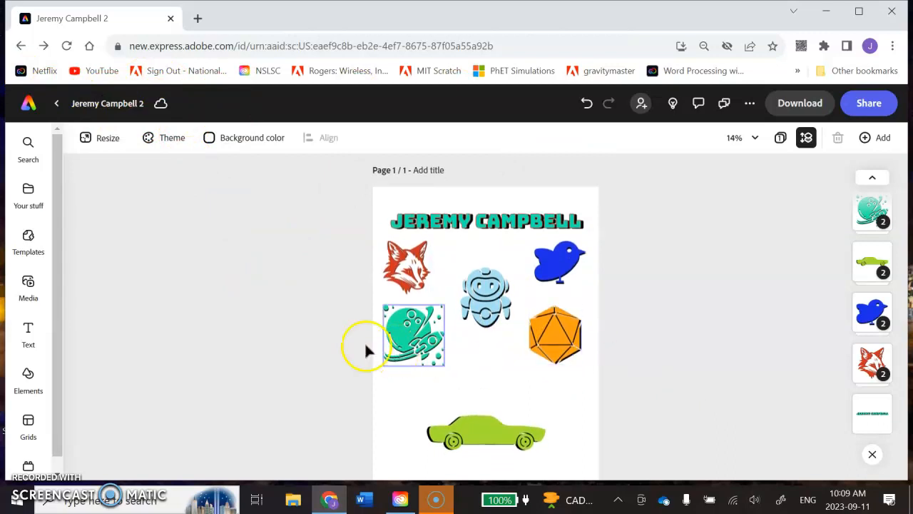
click(29, 373)
click(180, 170)
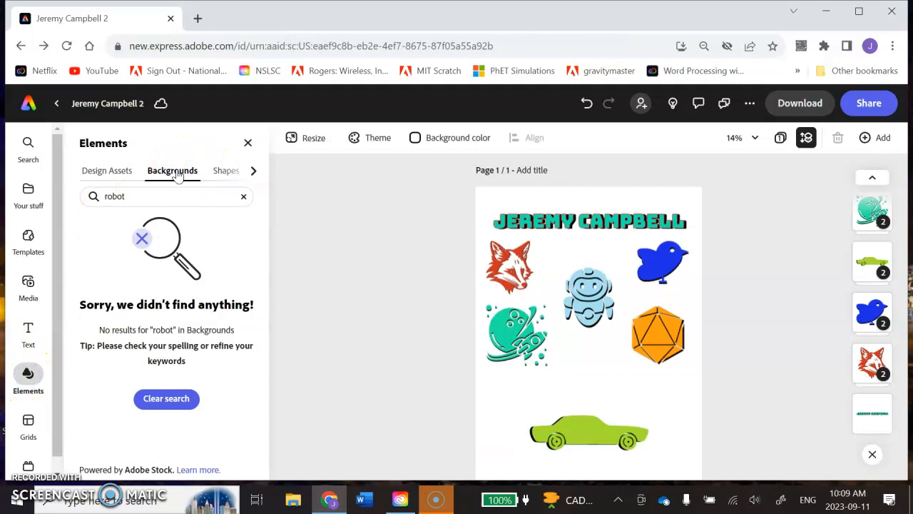
click(243, 197)
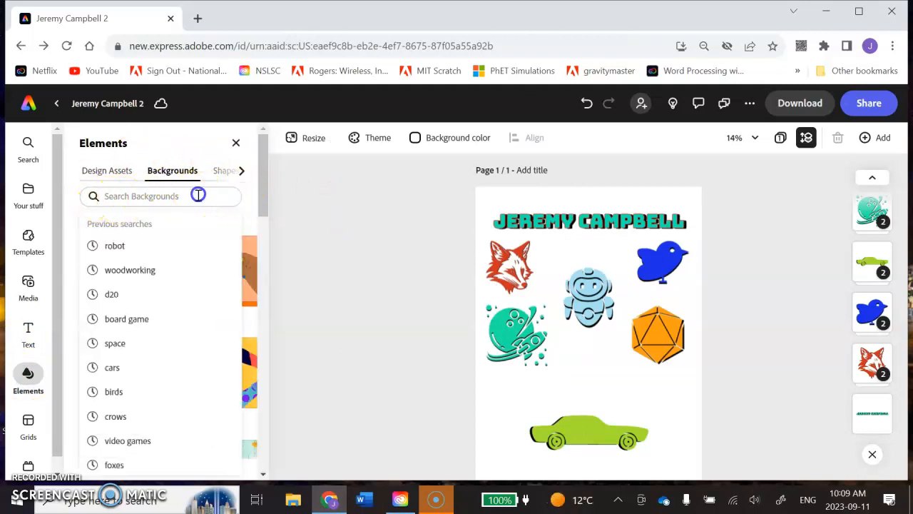
click(270, 194)
scroll(267, 214, down, 3)
scroll(193, 249, up, 5)
scroll(142, 282, down, 4)
drag(262, 218, 271, 138)
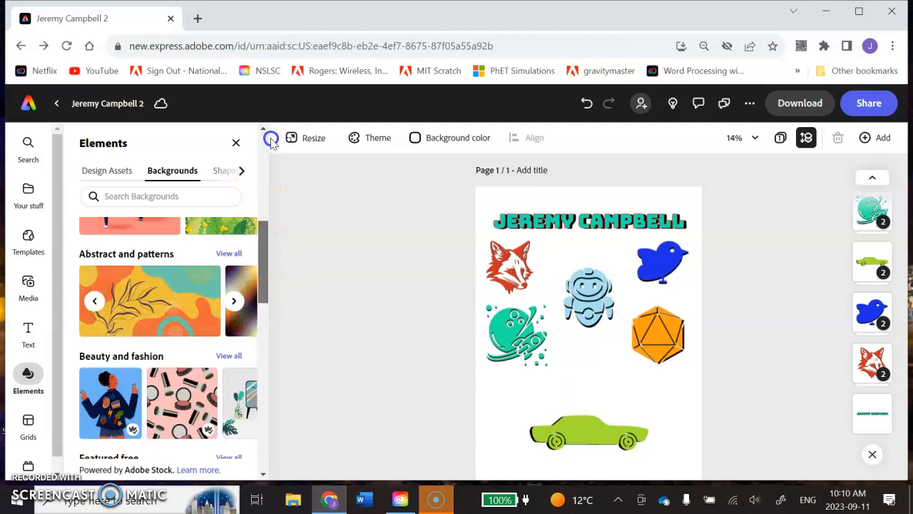
mouse_move(266, 262)
mouse_down()
mouse_move(266, 271)
mouse_move(263, 258)
mouse_up()
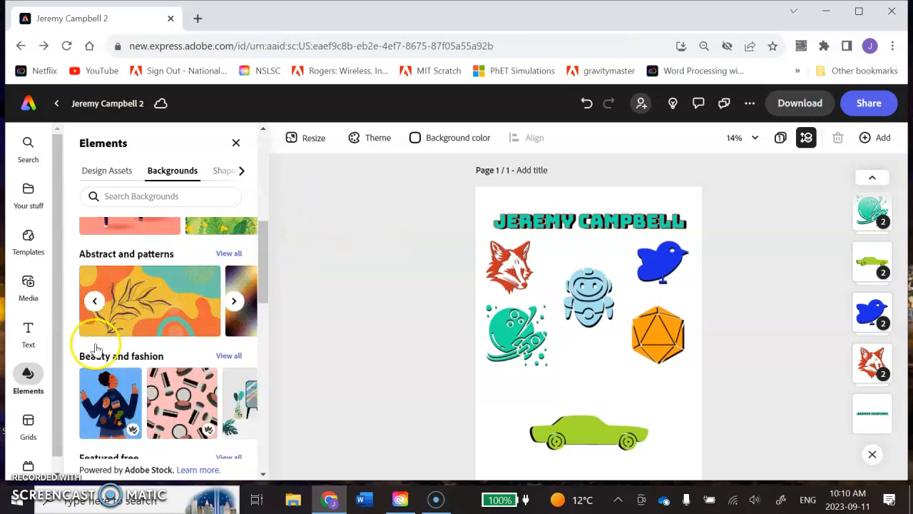
scroll(181, 307, down, 3)
scroll(107, 318, down, 3)
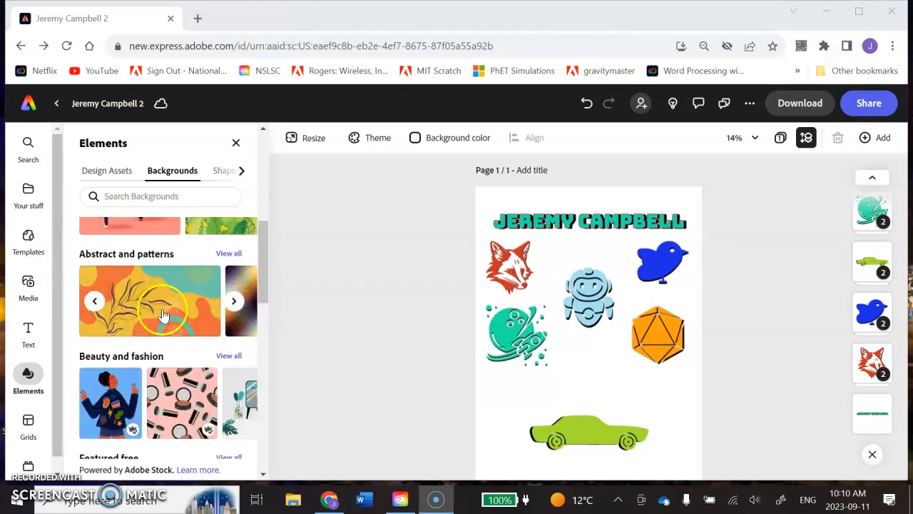
scroll(153, 300, up, 3)
scroll(143, 257, down, 3)
scroll(155, 284, up, 3)
scroll(142, 285, down, 2)
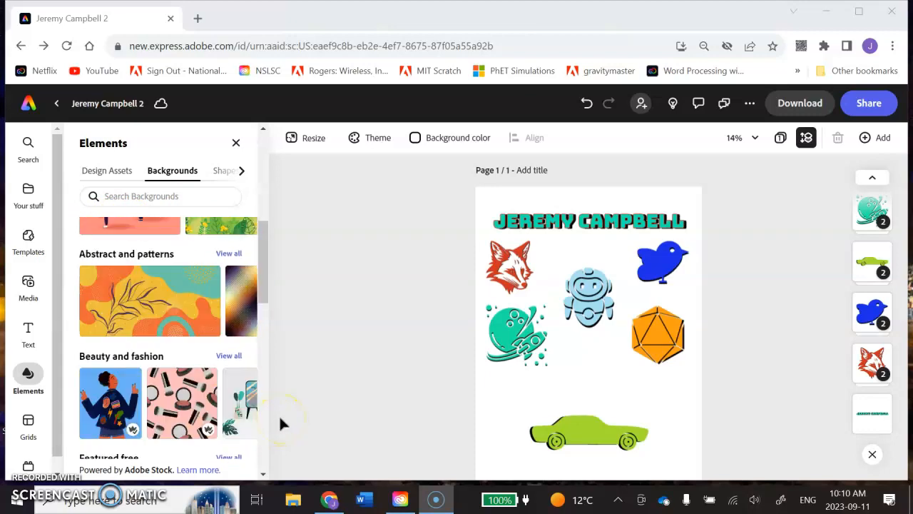
Reload the editor page and reopen the background elements
click(67, 46)
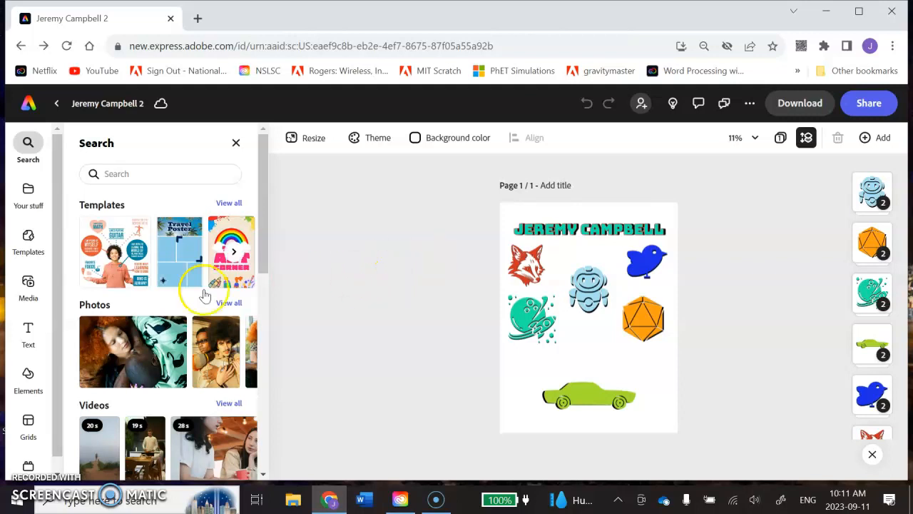
click(28, 376)
click(173, 171)
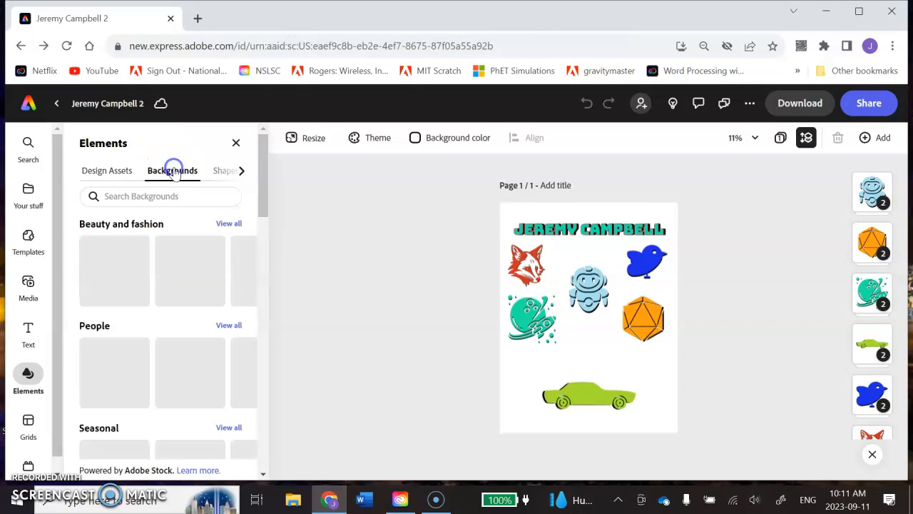
Apply the multicolored retro half-circle pattern from the Abstract and patterns collection as the page background
drag(261, 147, 264, 184)
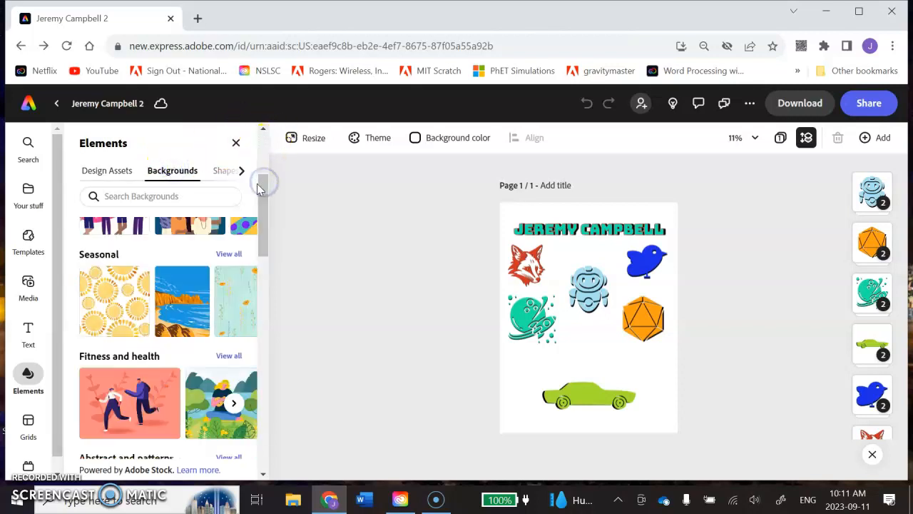
drag(262, 184, 264, 230)
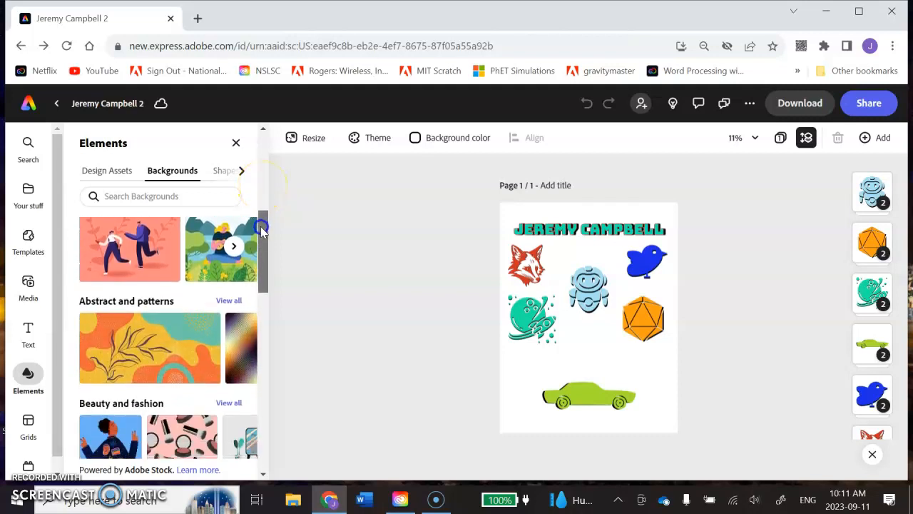
click(229, 301)
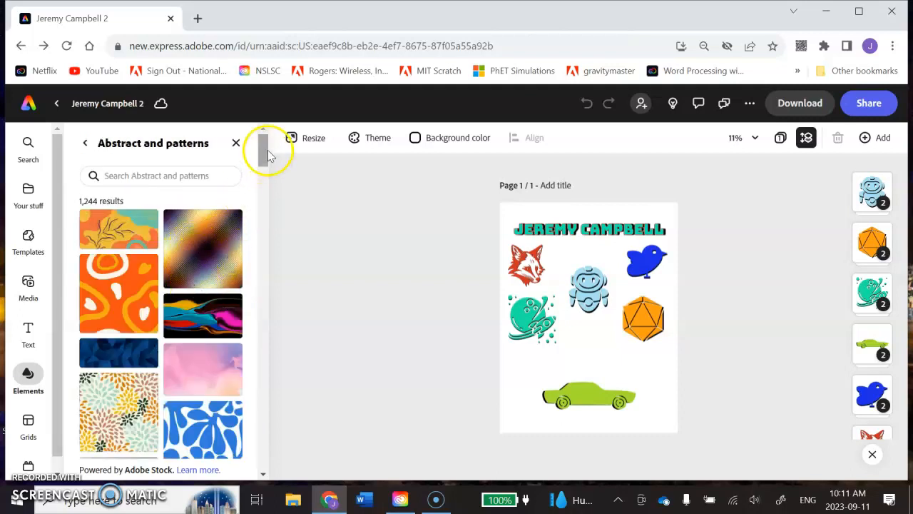
drag(264, 152, 261, 210)
click(126, 253)
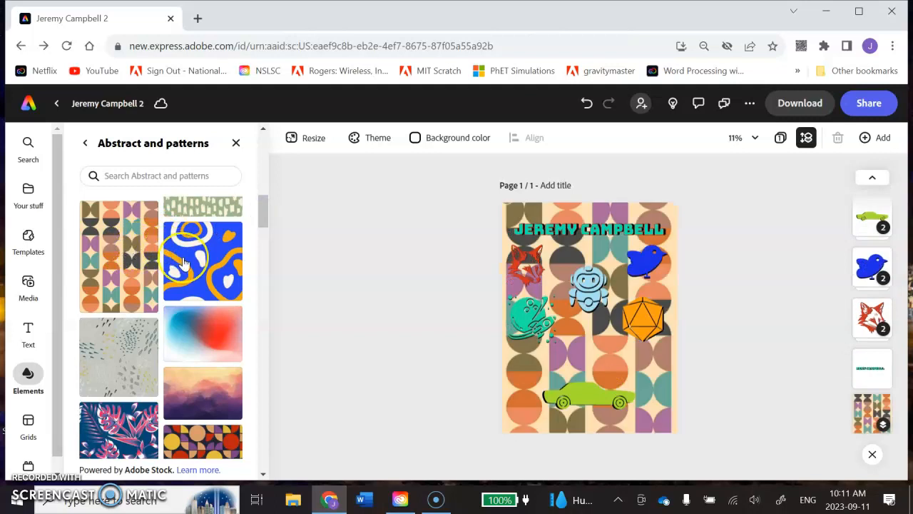
Replace the page background with the dark geometric pattern of red, yellow and purple circles from the Abstract and patterns collection
drag(265, 212, 259, 223)
click(209, 343)
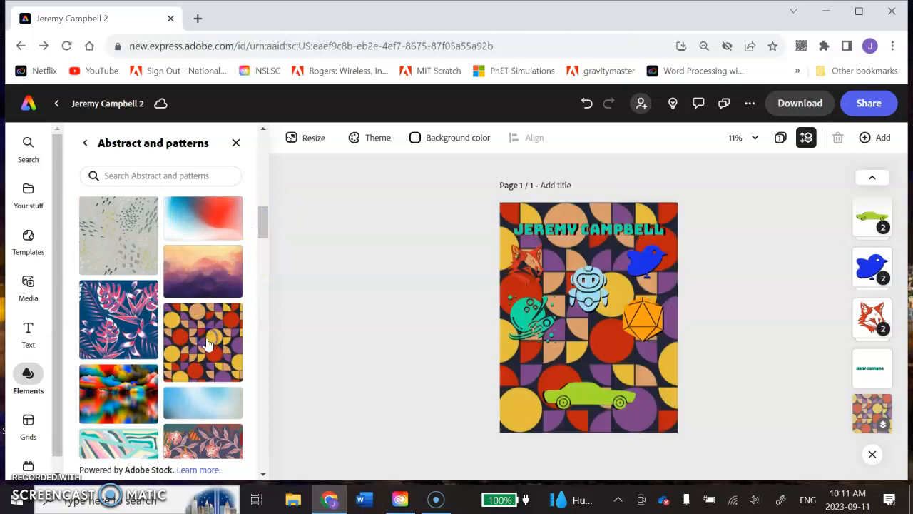
click(596, 269)
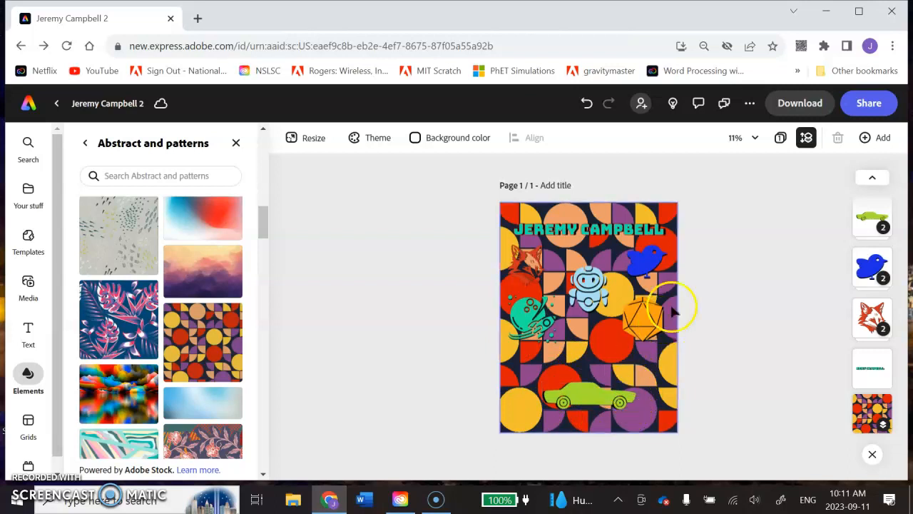
click(237, 143)
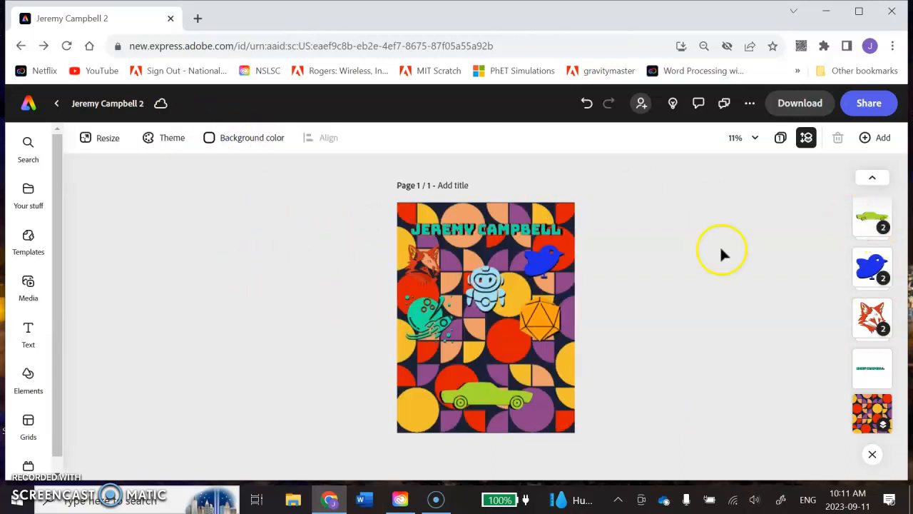
Set the fill of the fox group's front icon to a softer custom orange, about #E37A5B
click(873, 318)
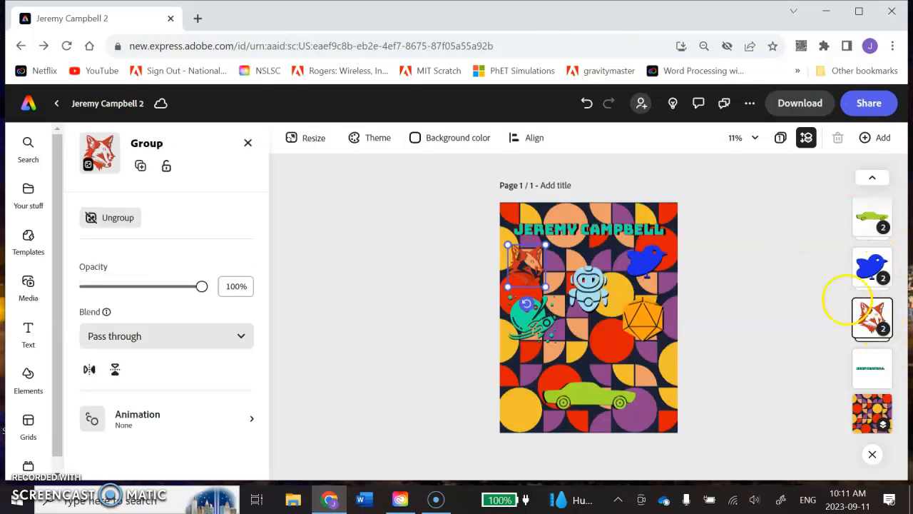
click(867, 318)
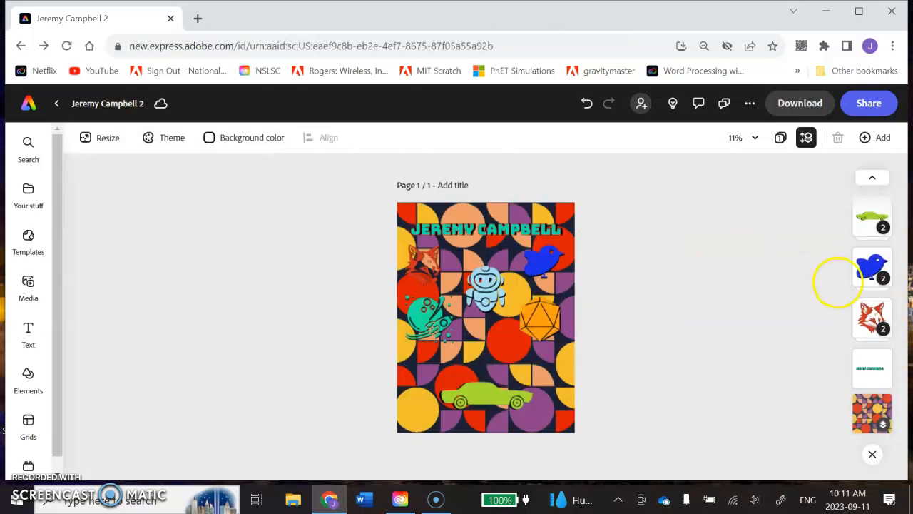
click(875, 328)
click(882, 328)
click(874, 214)
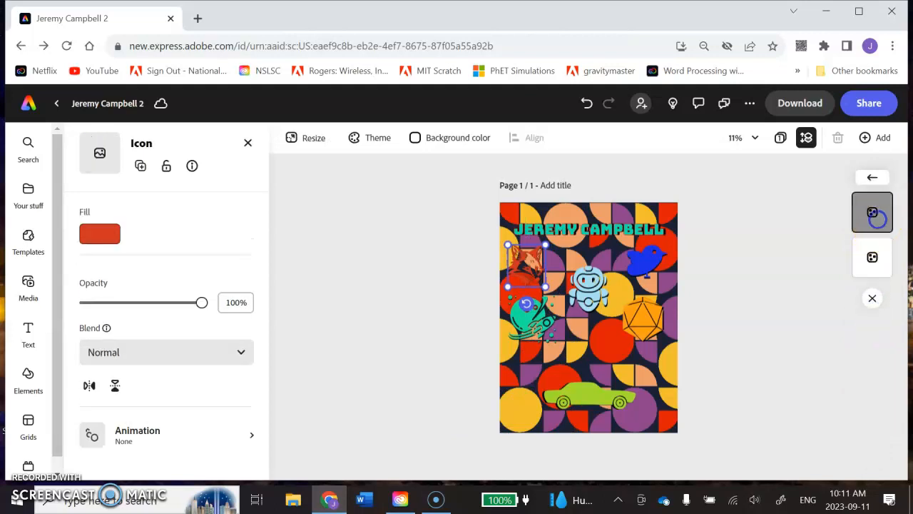
click(103, 234)
click(154, 265)
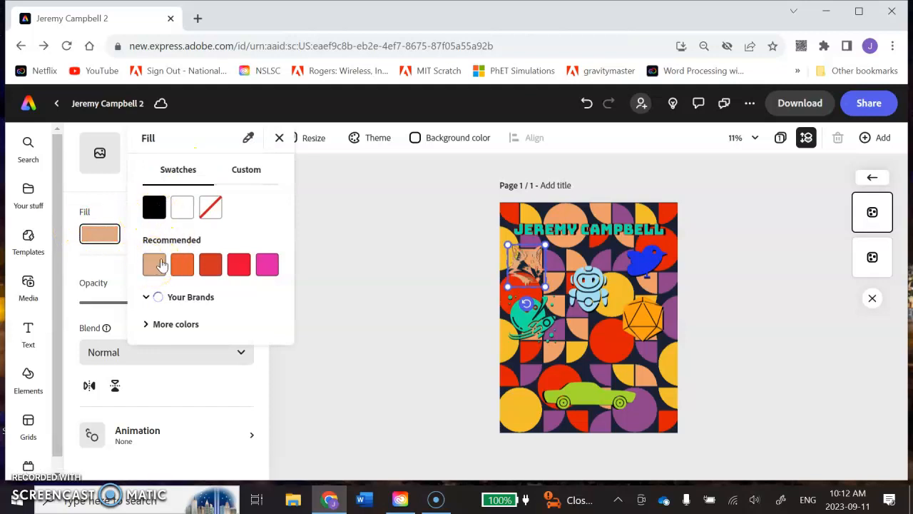
click(184, 263)
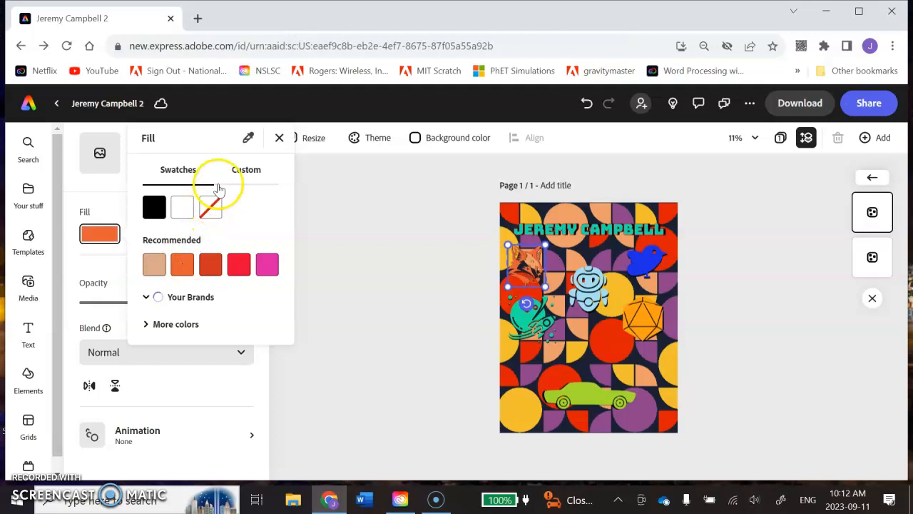
click(246, 169)
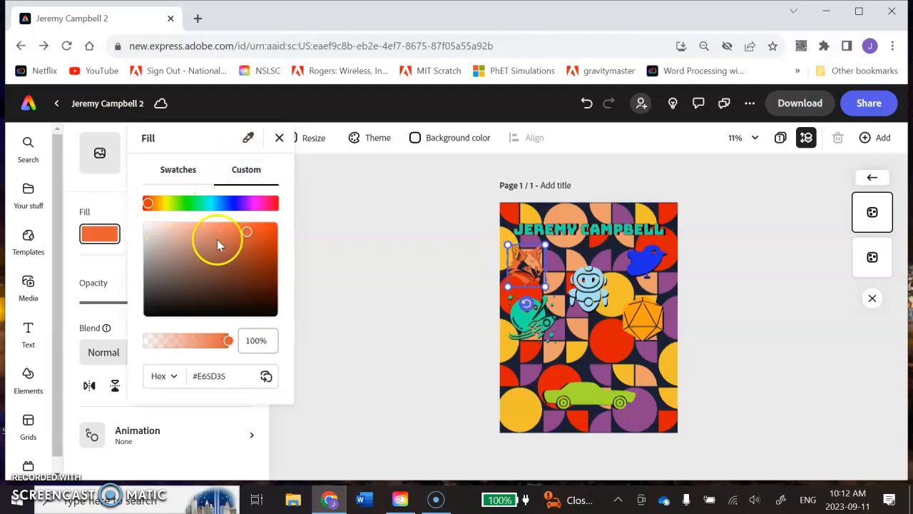
drag(246, 237, 214, 248)
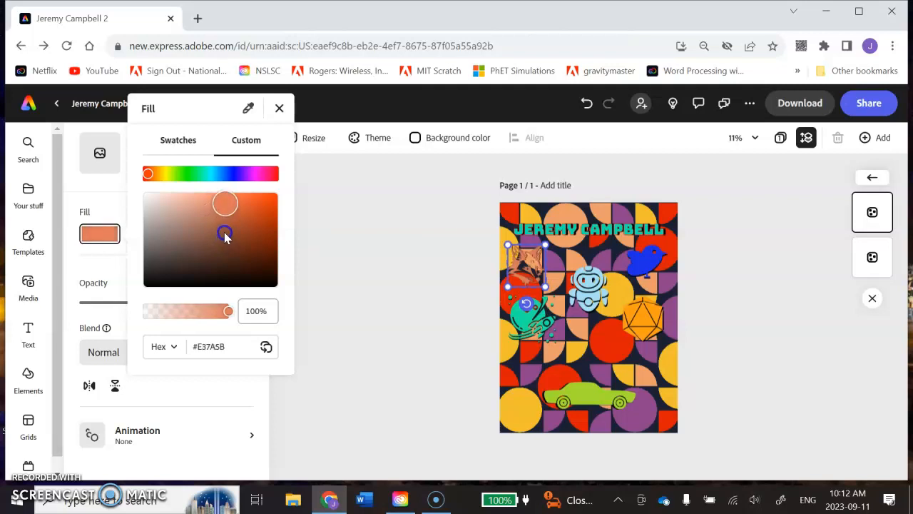
Nudge the black copy behind the fox slightly to the right so it forms an offset shadow
click(870, 258)
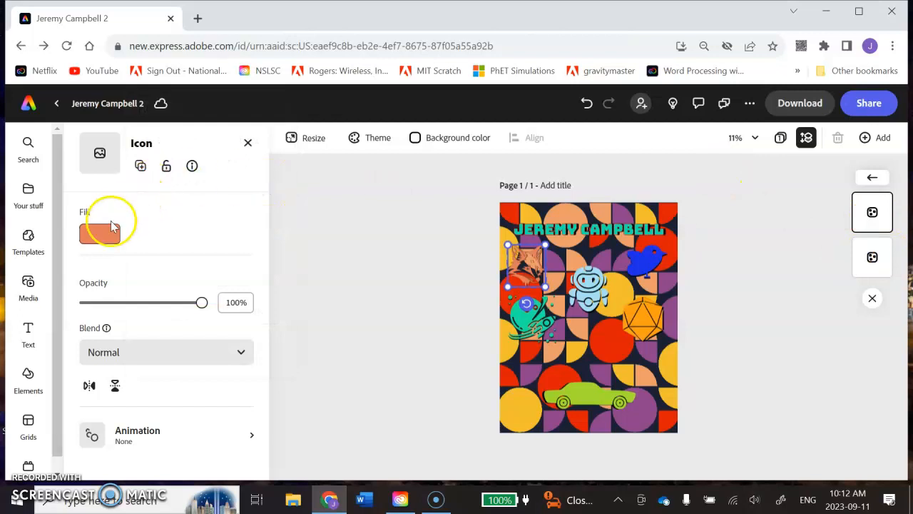
click(872, 258)
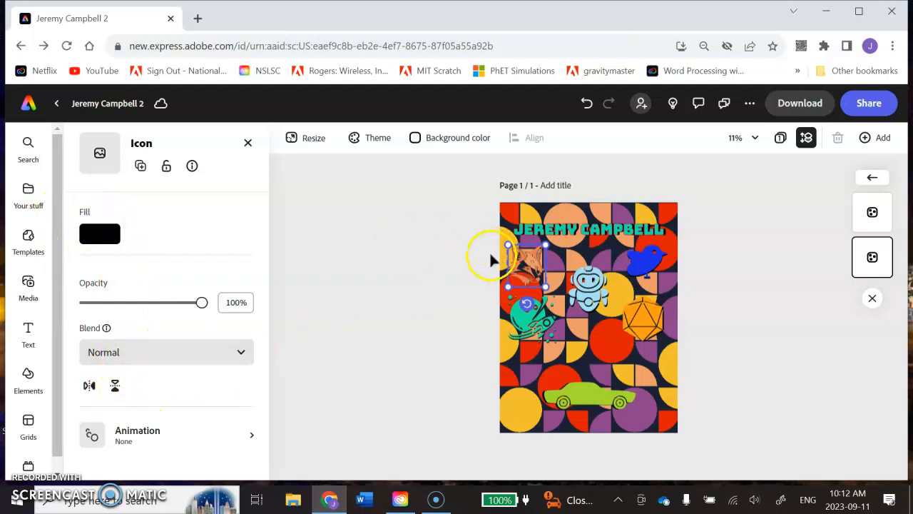
click(780, 260)
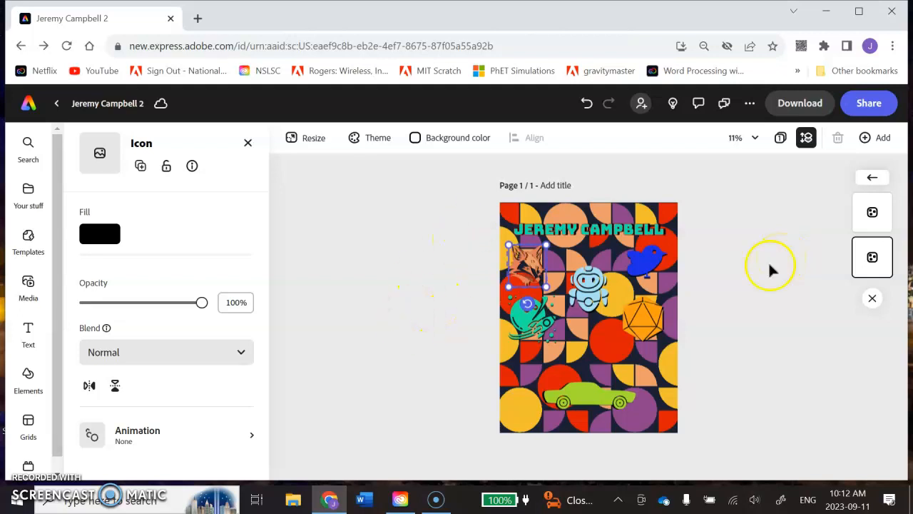
click(735, 287)
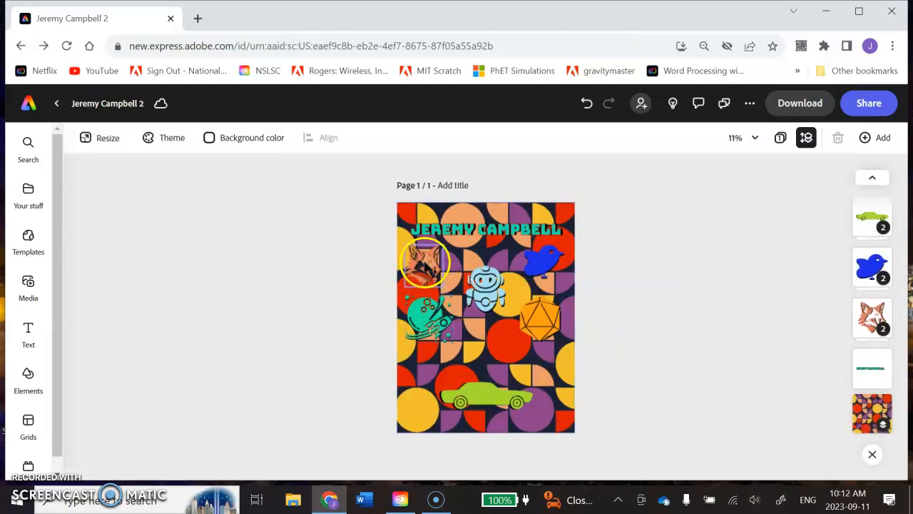
Examine the fox graphic and its black shadow up close, including how they stand out against the patterned background
scroll(426, 266, up, 1)
scroll(407, 231, up, 10)
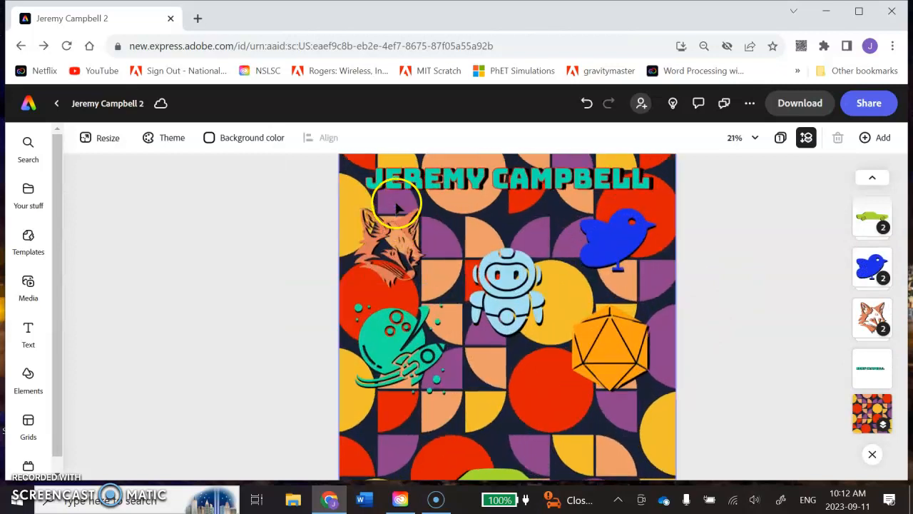
scroll(366, 221, up, 4)
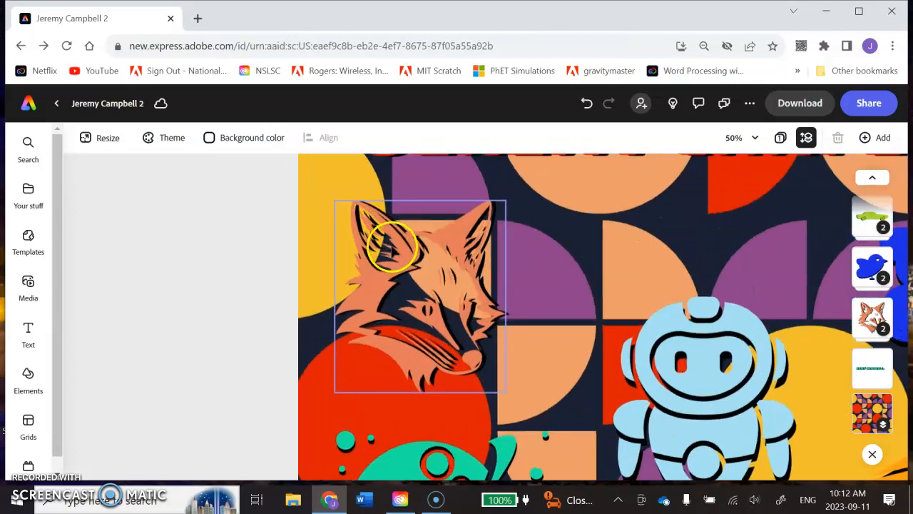
scroll(391, 246, up, 1)
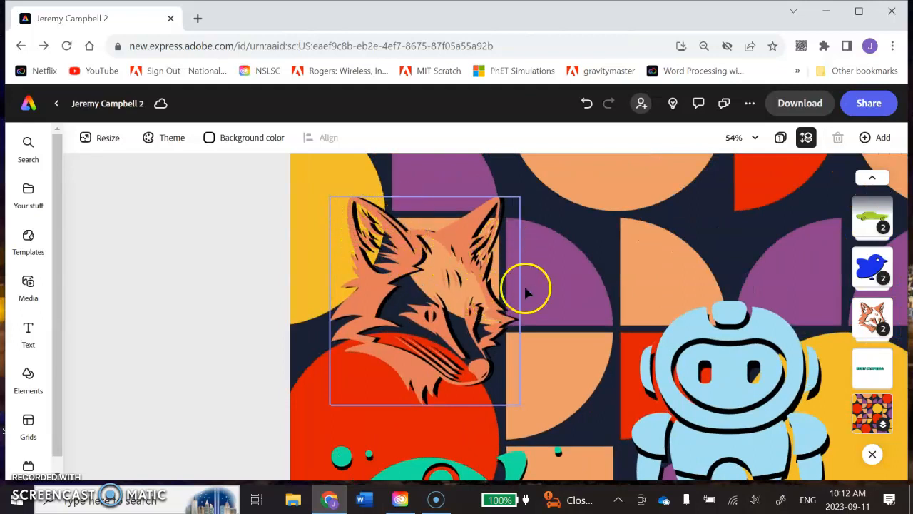
scroll(707, 291, down, 1)
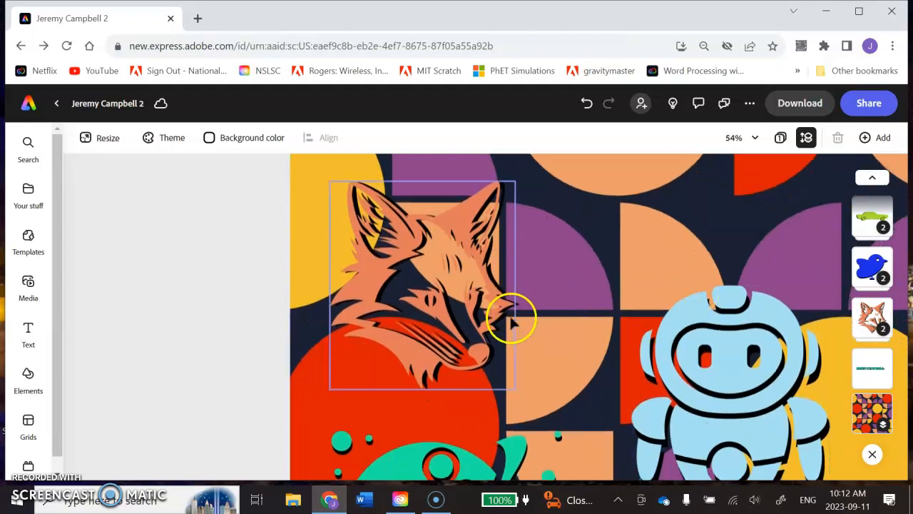
scroll(510, 324, down, 2)
scroll(507, 325, down, 4)
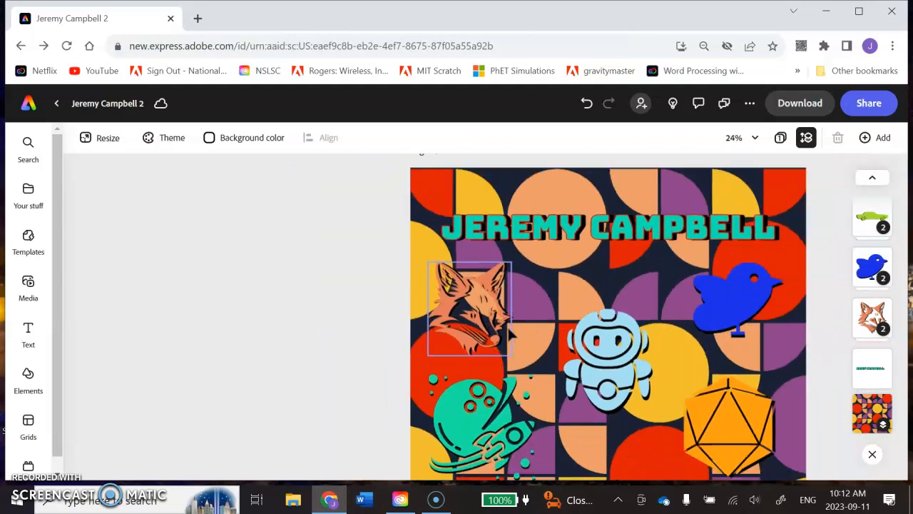
scroll(508, 325, down, 2)
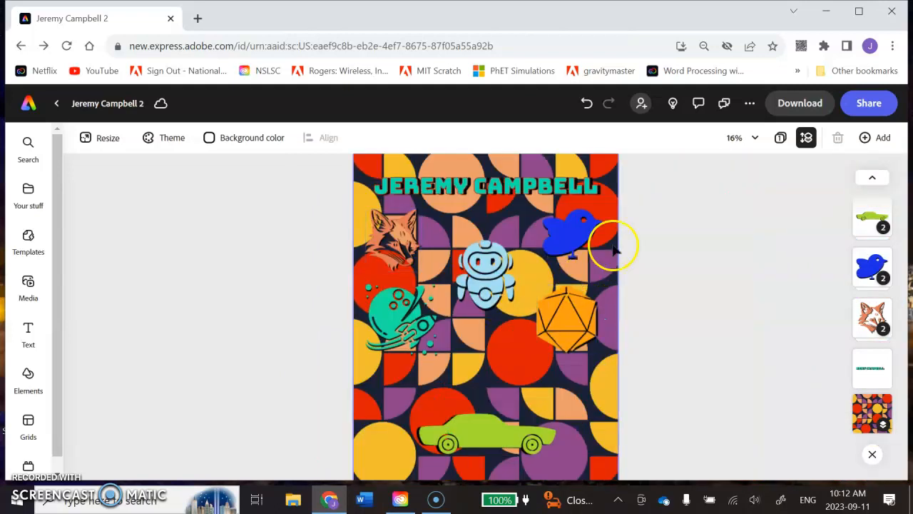
Nudge the black copy behind the blue bird slightly right and down to form an offset shadow
click(872, 267)
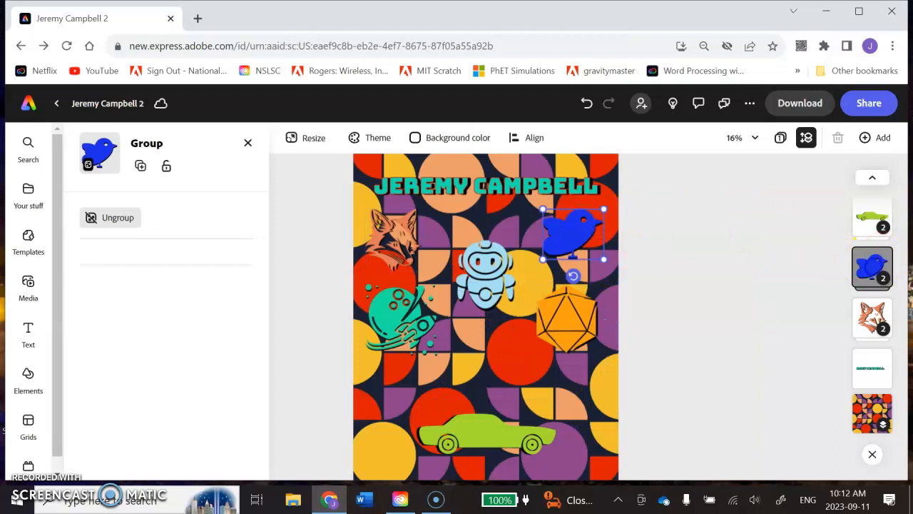
click(873, 266)
click(871, 258)
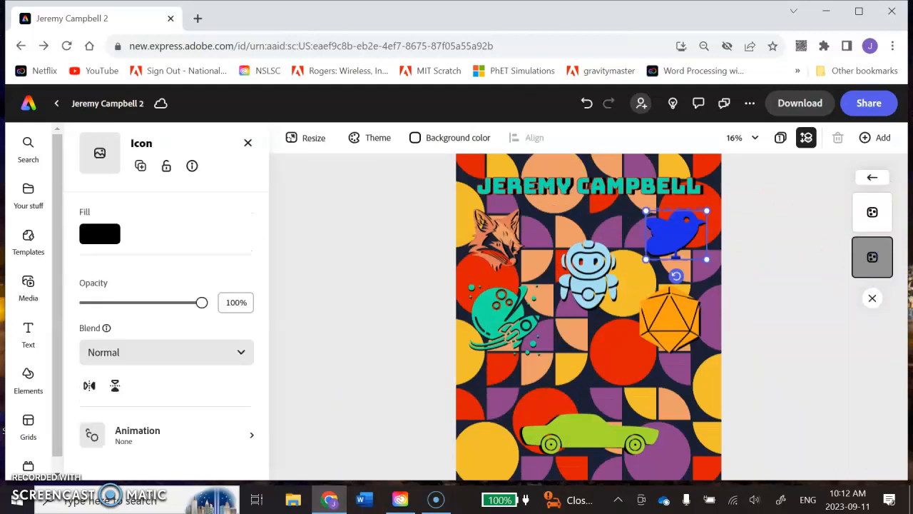
key(Right)
key(Right)
key(Down)
key(Down)
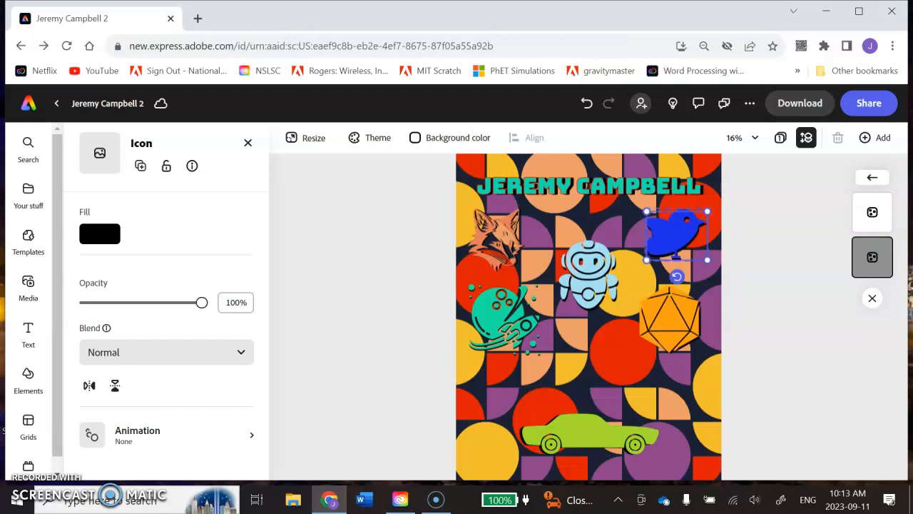
click(801, 301)
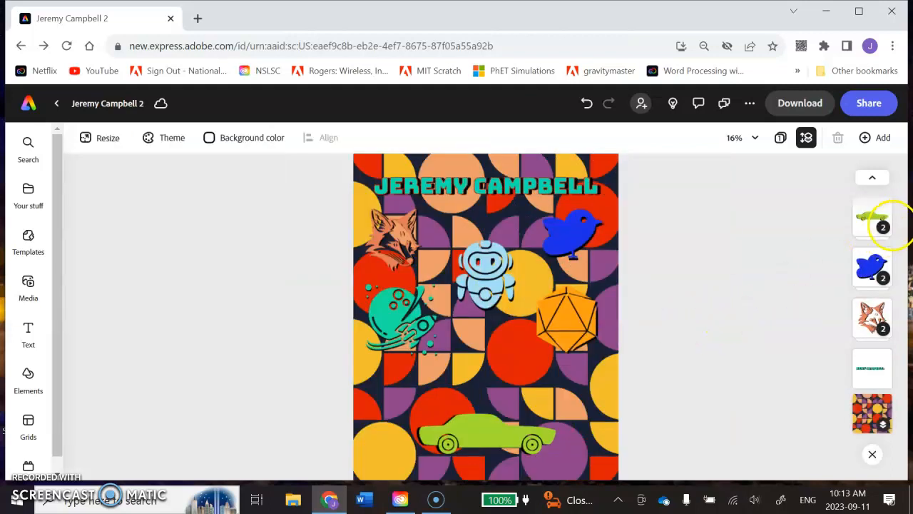
Nudge the black copy behind the orange polyhedral die slightly right and down to strengthen its shadow
scroll(872, 343, up, 3)
click(872, 242)
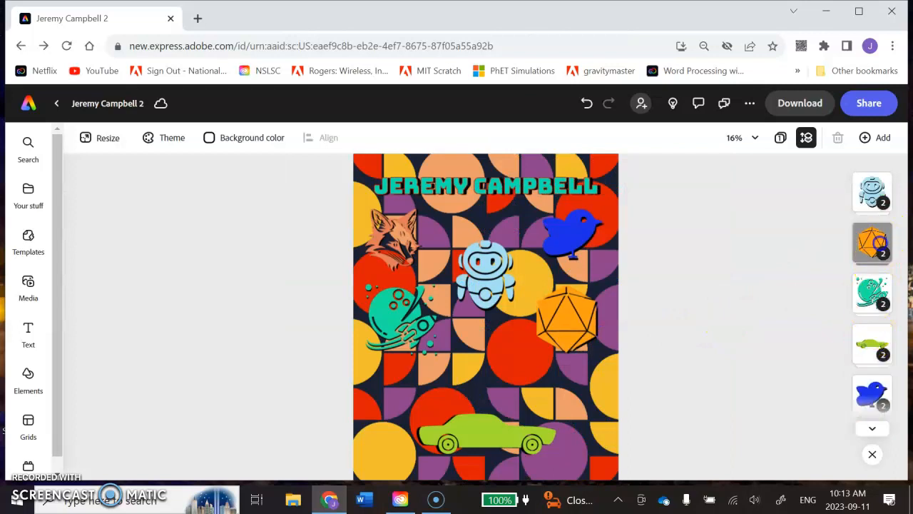
click(876, 247)
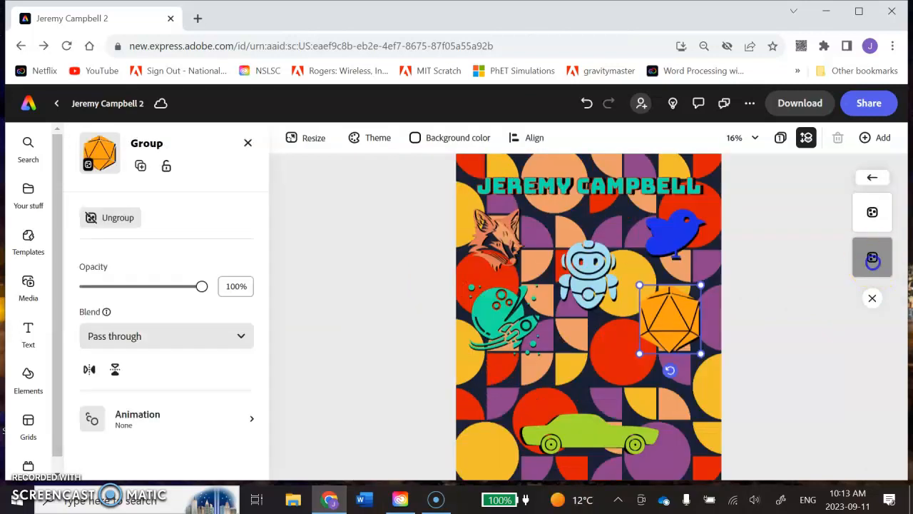
click(872, 260)
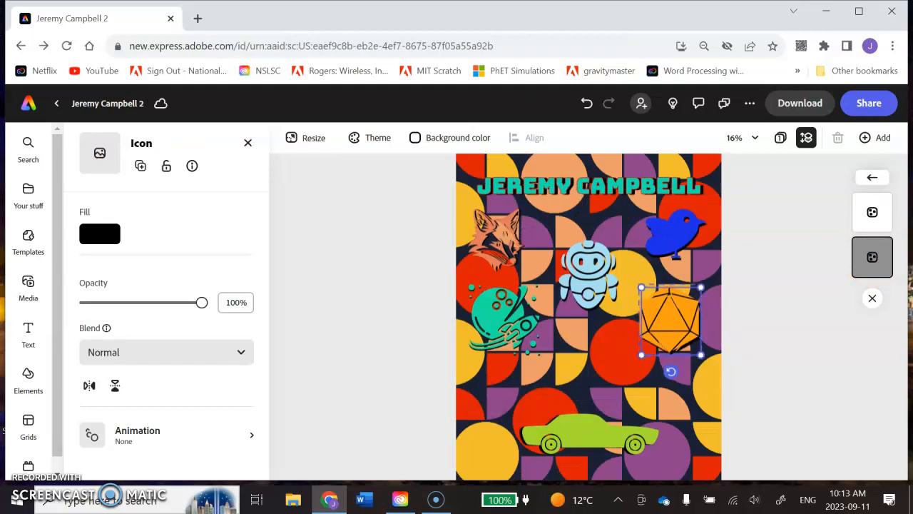
click(782, 248)
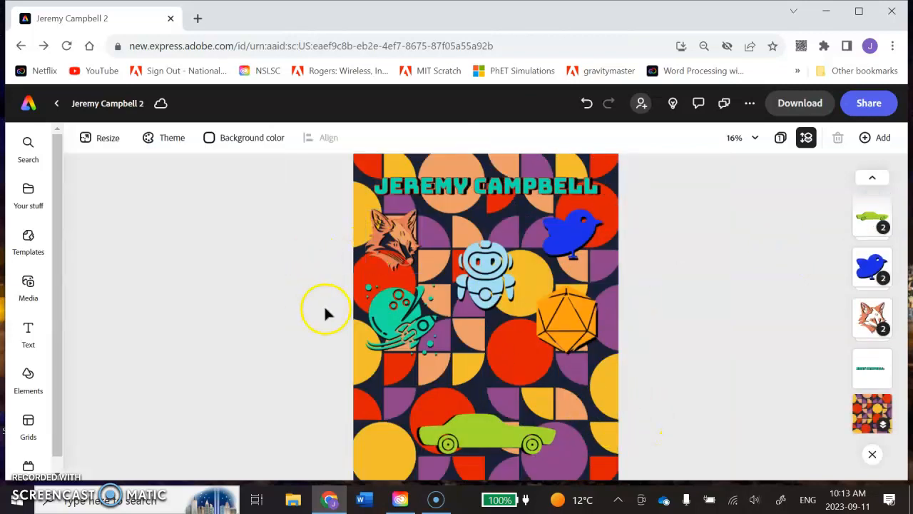
Shift the black copy behind the green car slightly right and down so its shadow falls on the other side
click(493, 436)
click(872, 217)
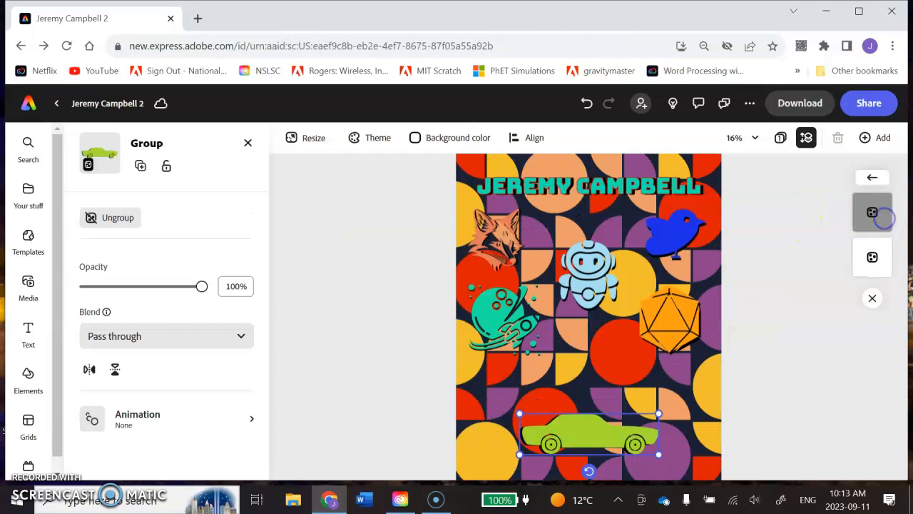
click(874, 261)
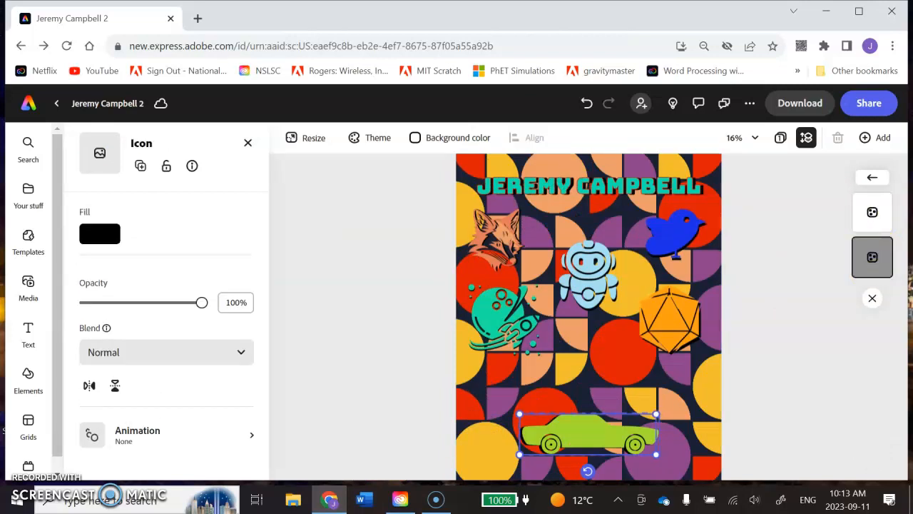
key(Left)
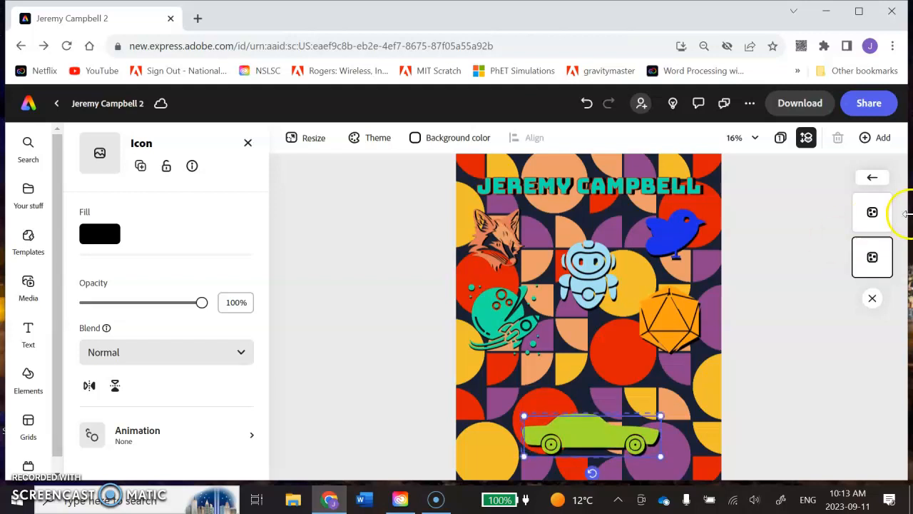
click(787, 327)
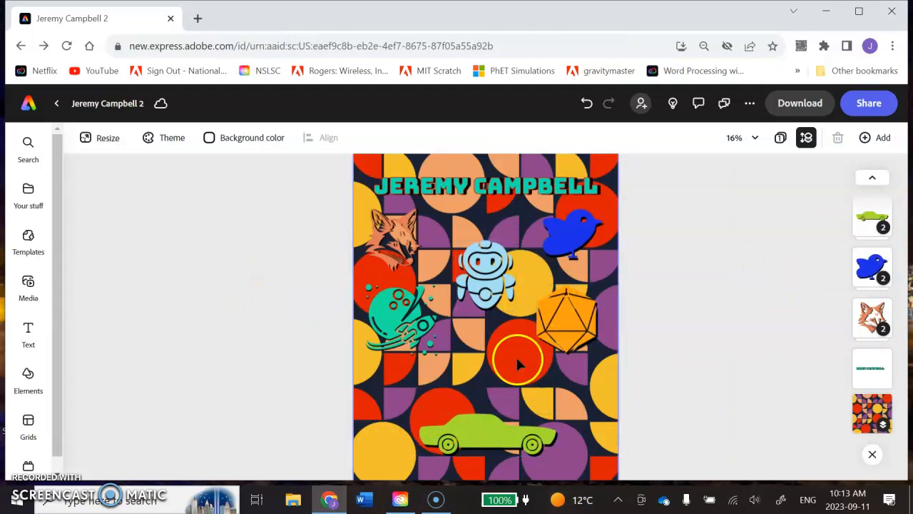
scroll(300, 306, down, 2)
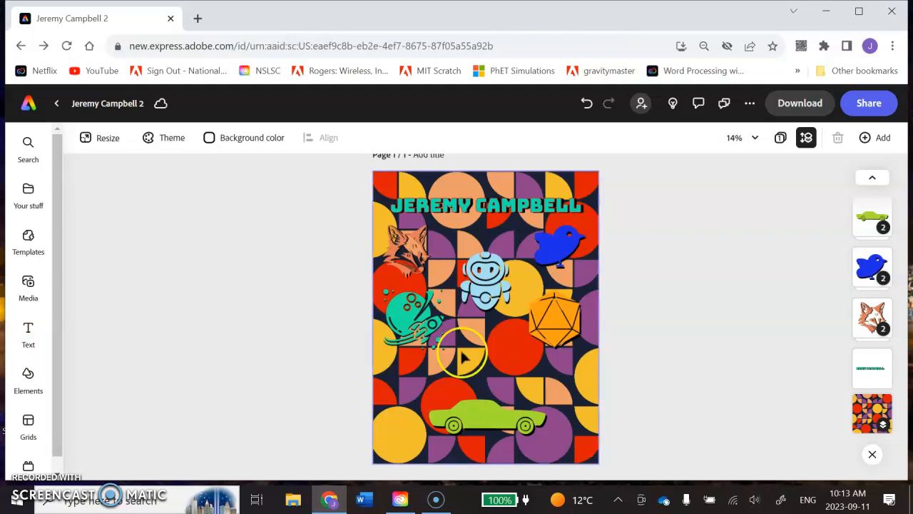
click(31, 455)
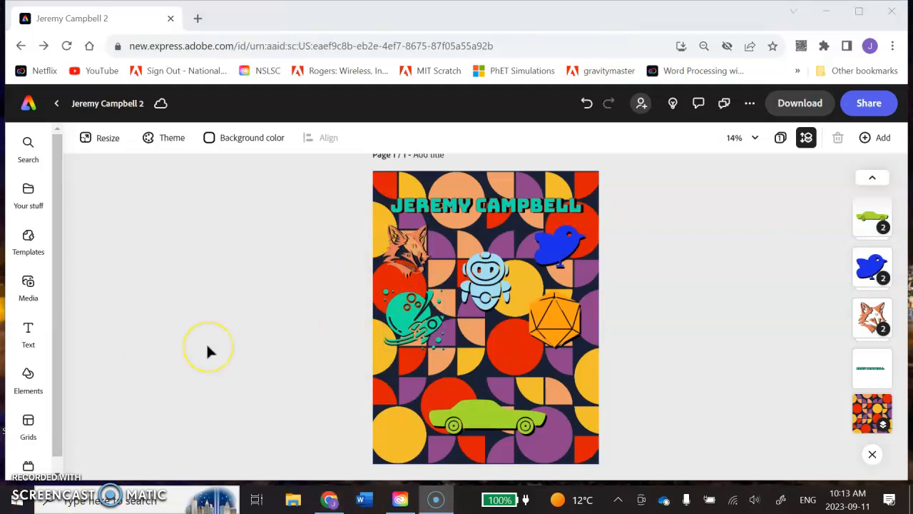